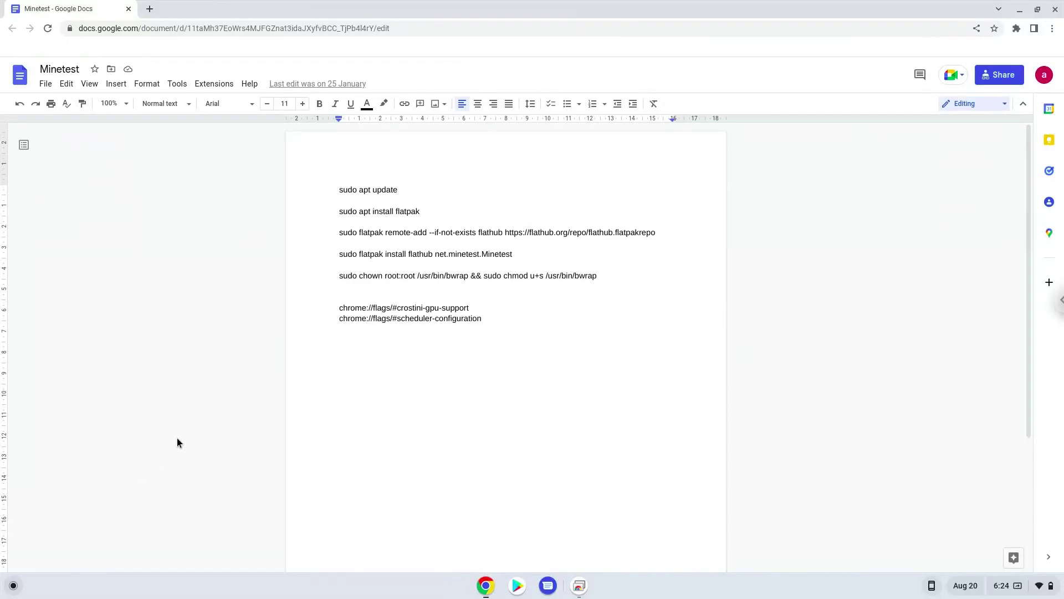
Copy the chrome://flags/#crostini-gpu-support address from the Minetest setup notes.
triple_click(400, 308)
right_click(401, 310)
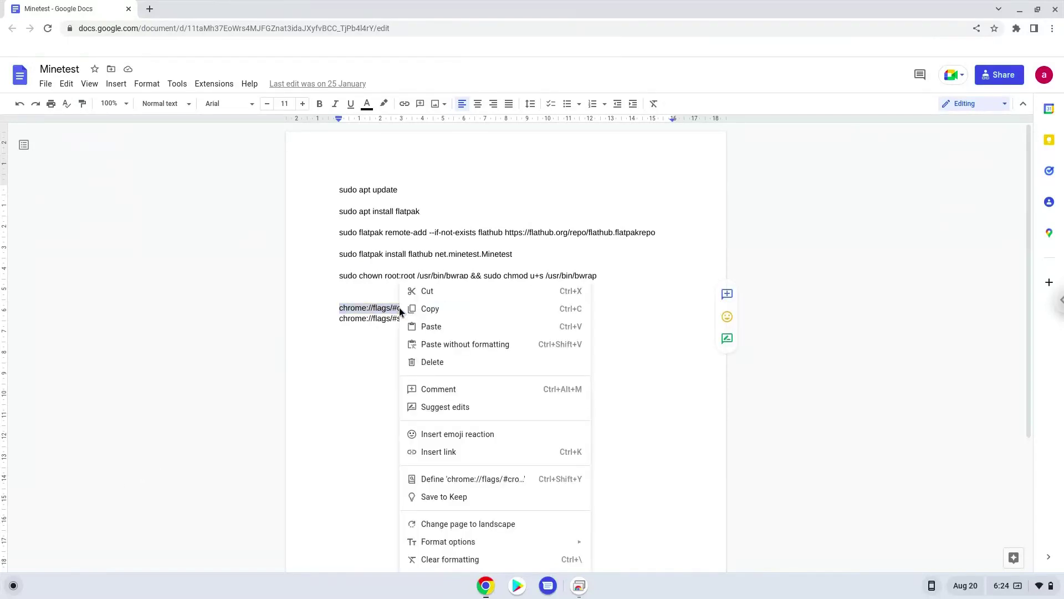
click(428, 308)
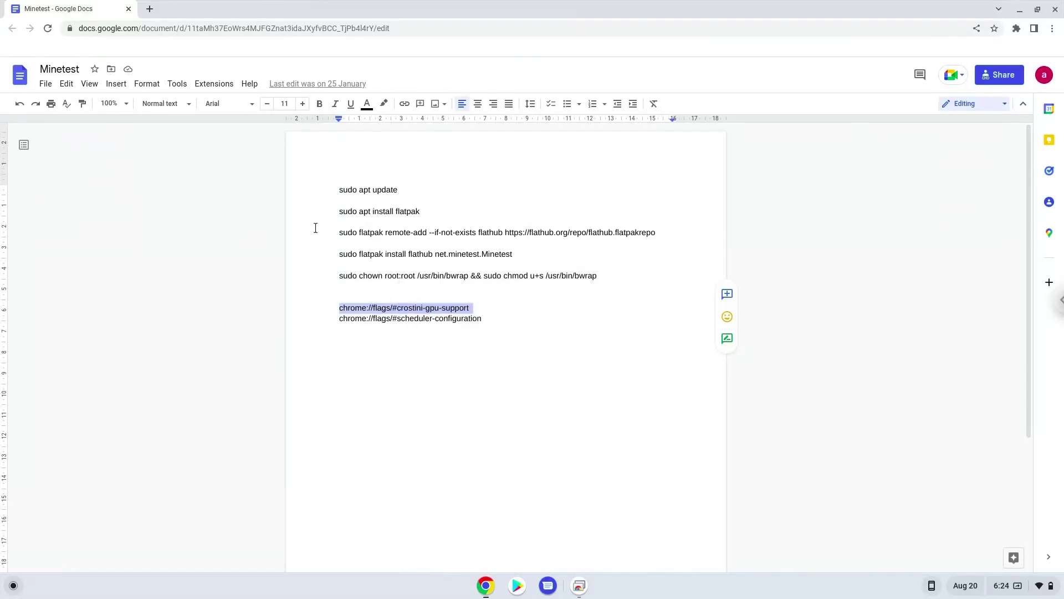
Open the Crostini GPU Support flag in a new tab, set it to Enabled, and return to Docs.
click(148, 8)
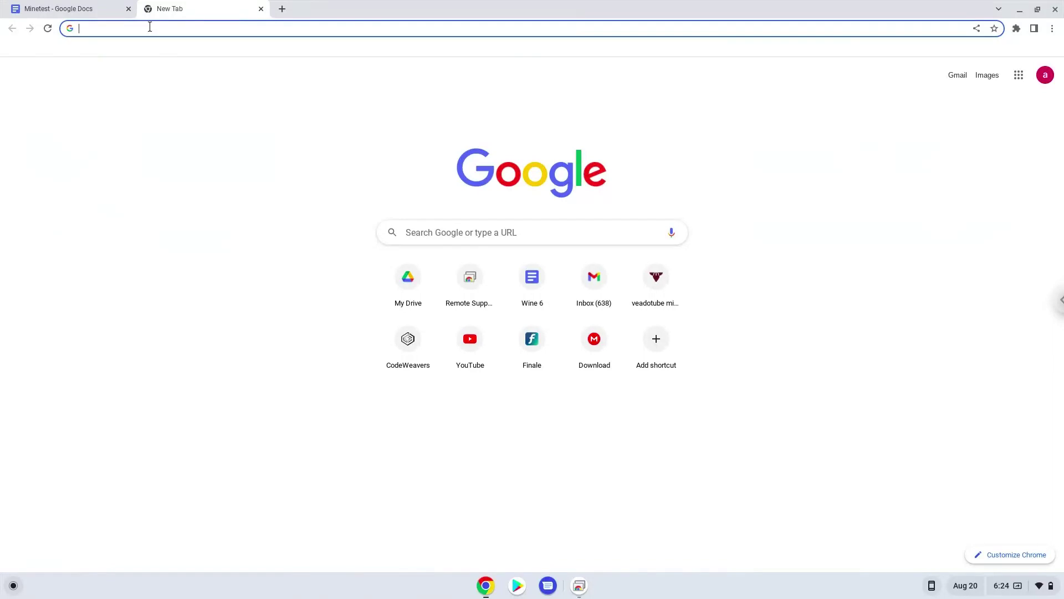
right_click(149, 27)
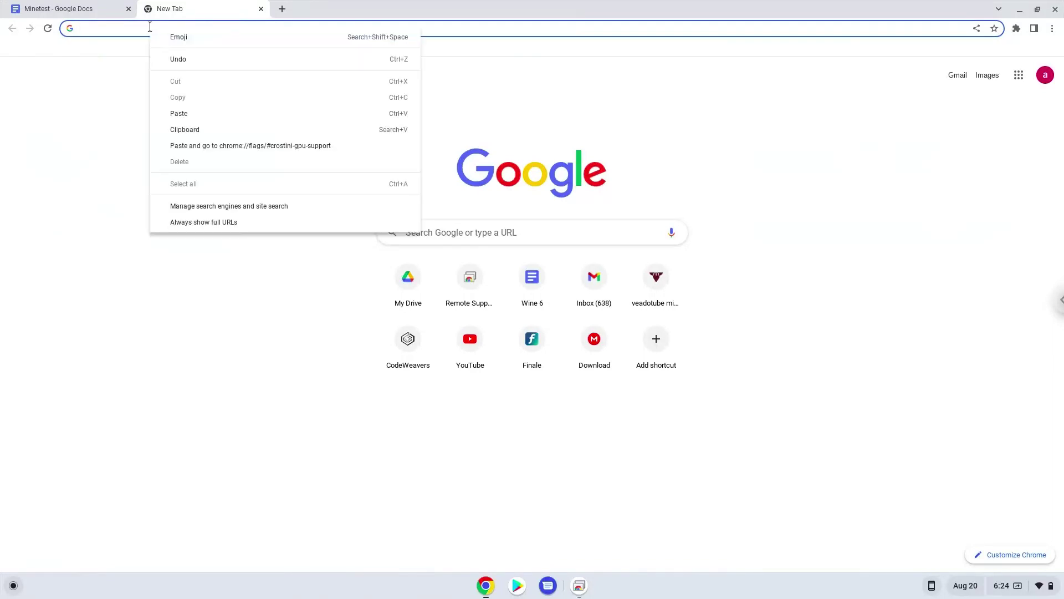
click(229, 147)
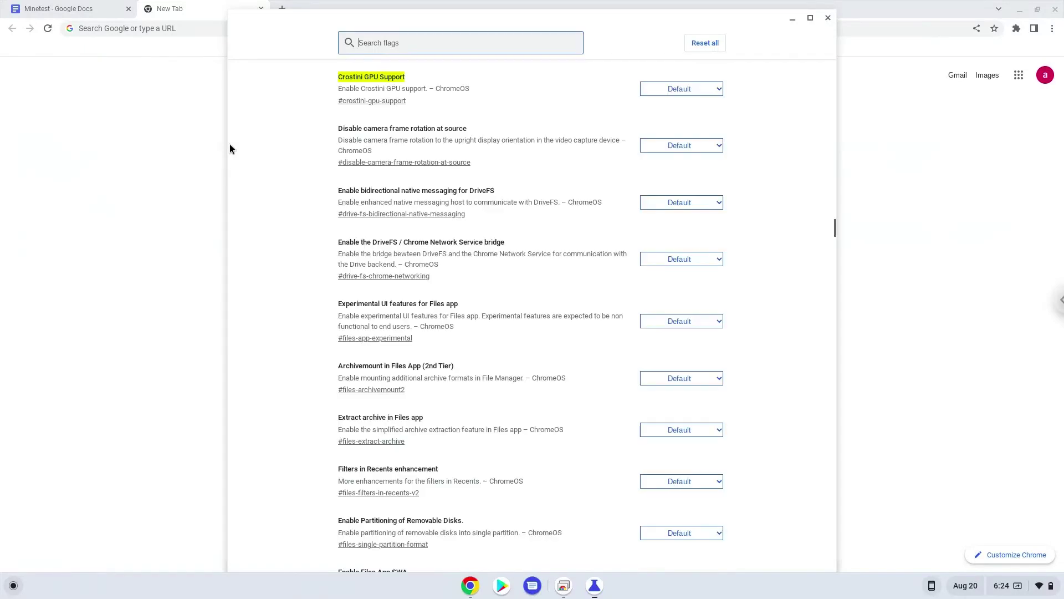
click(686, 90)
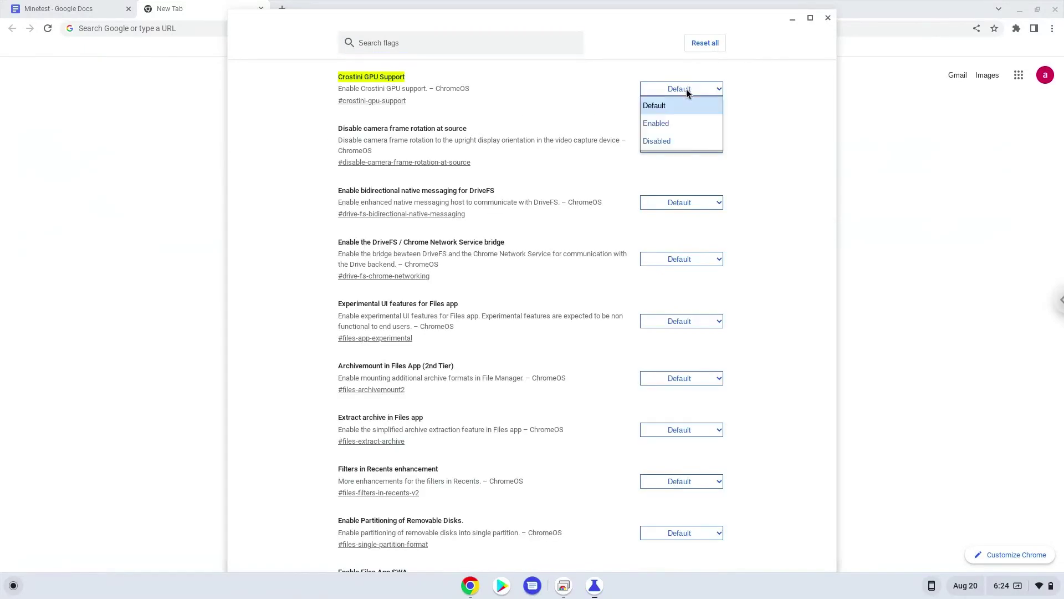
click(675, 124)
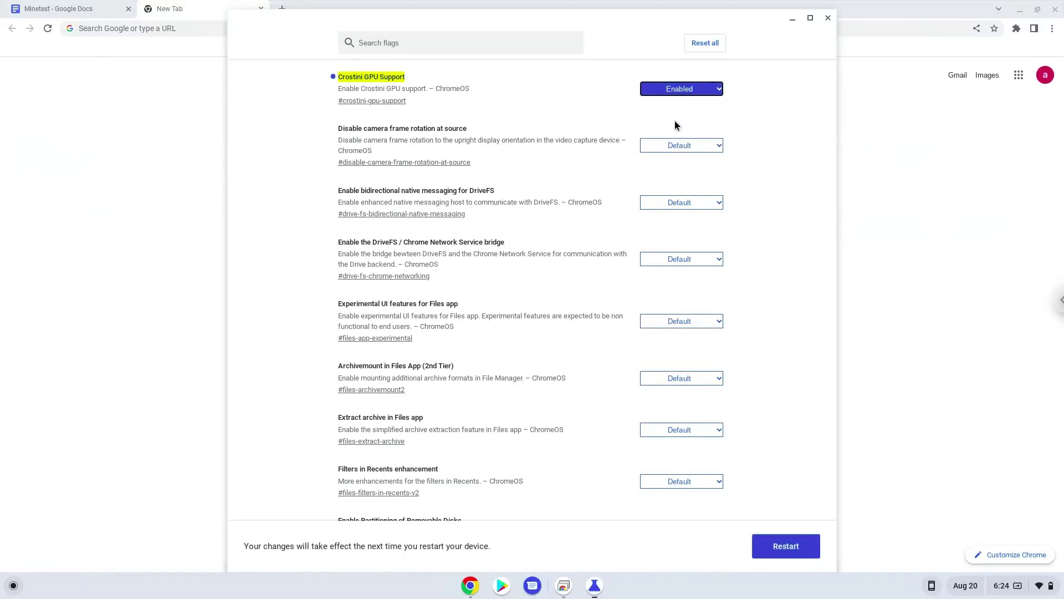
click(55, 10)
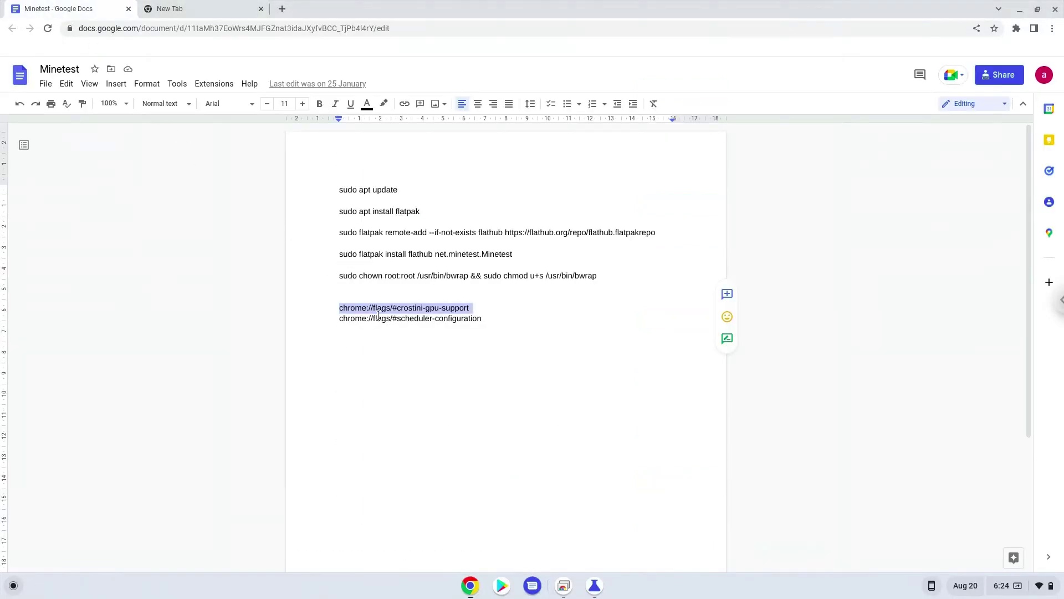
Copy the scheduler-configuration flag address from the Doc and open it in the new tab.
triple_click(383, 318)
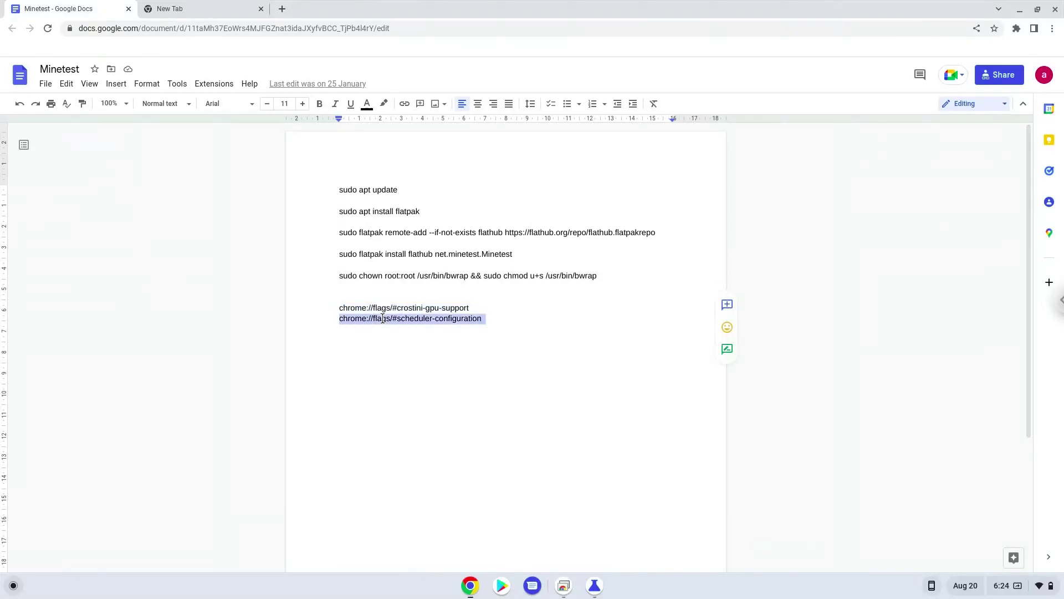
right_click(383, 318)
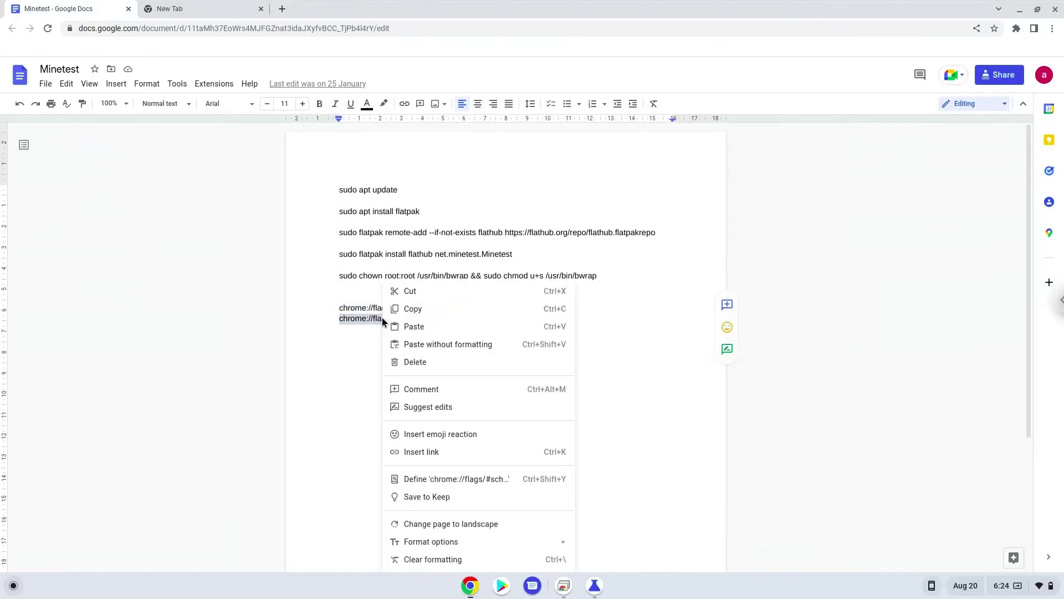
click(409, 308)
click(214, 8)
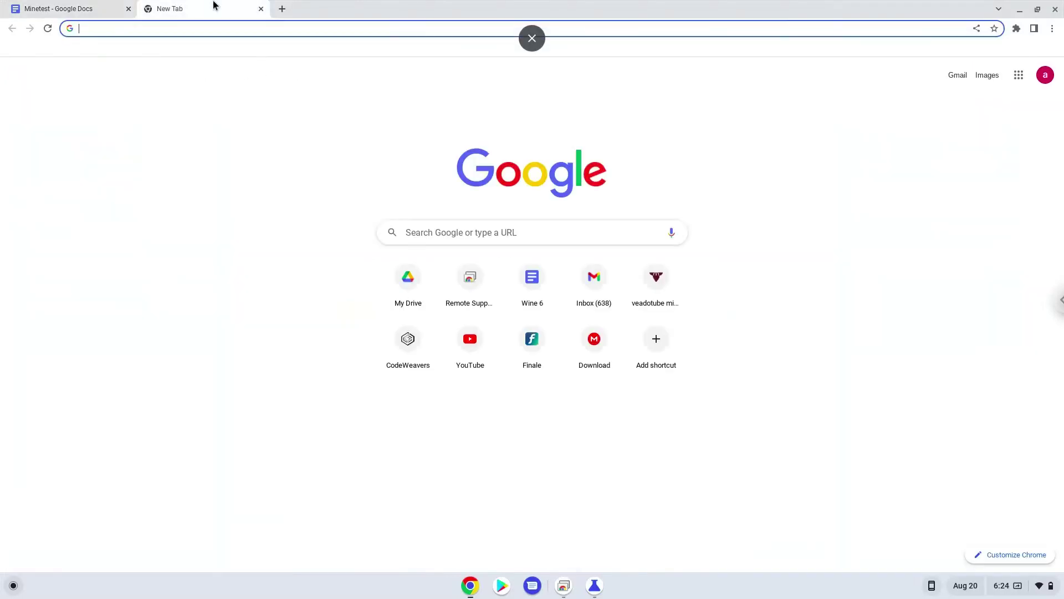
right_click(218, 29)
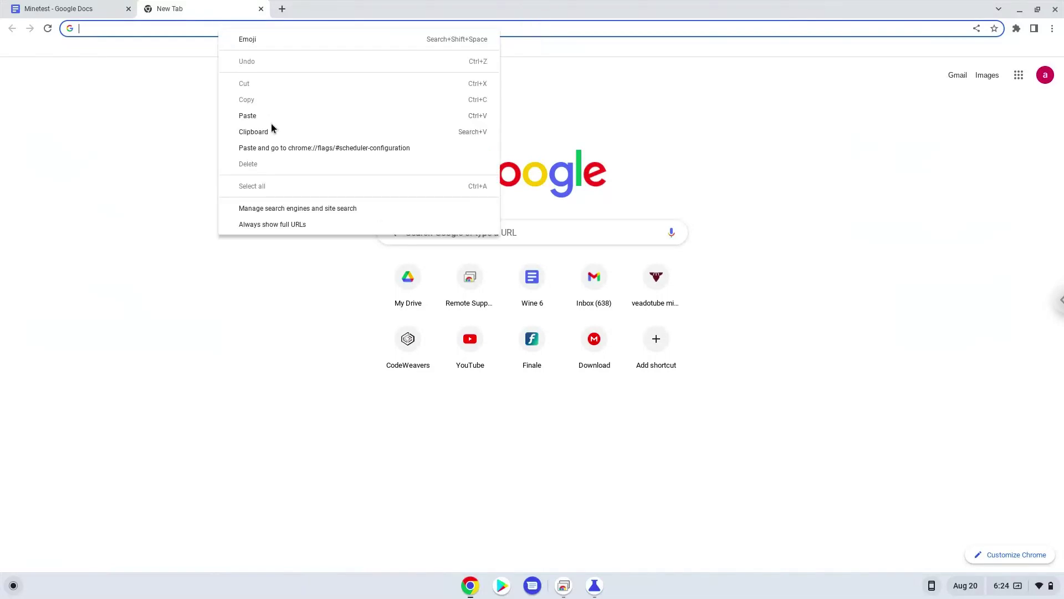
click(277, 148)
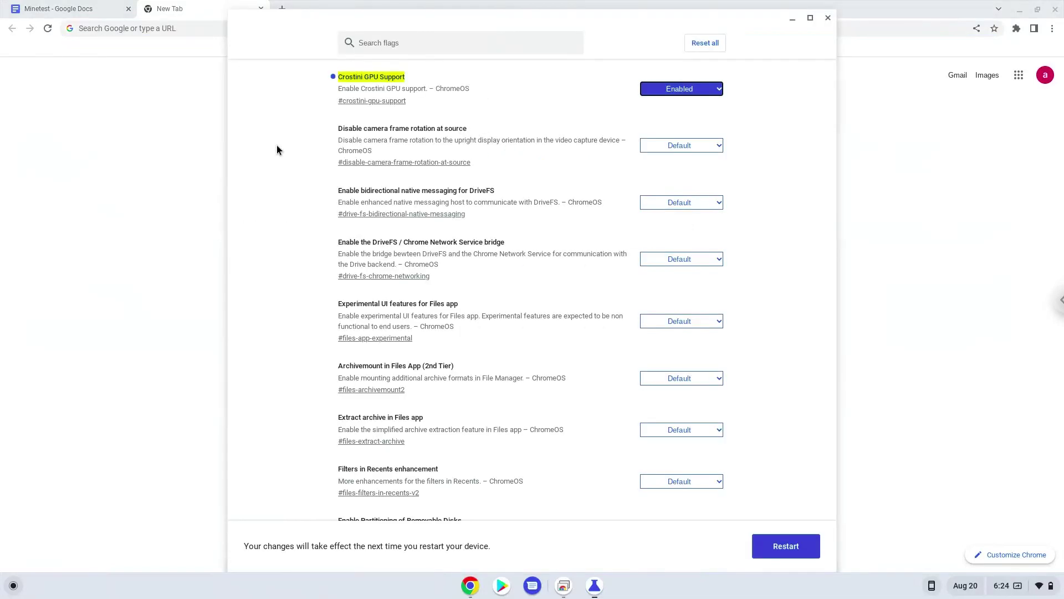
Set Scheduler Configuration to Enables Hyper-Threading, restart the Chromebook, and open quick settings.
click(681, 89)
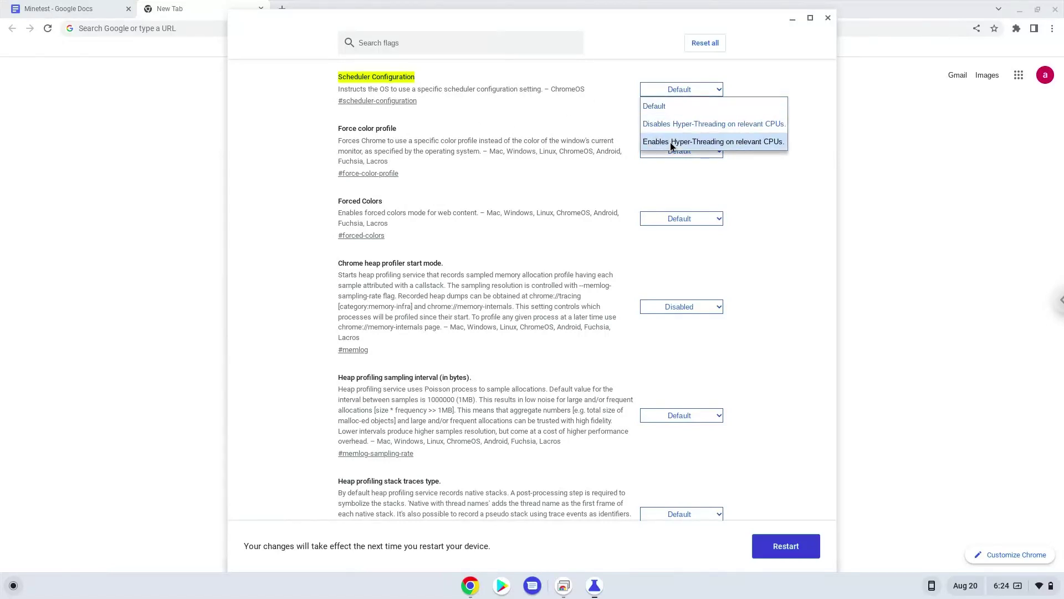
click(670, 142)
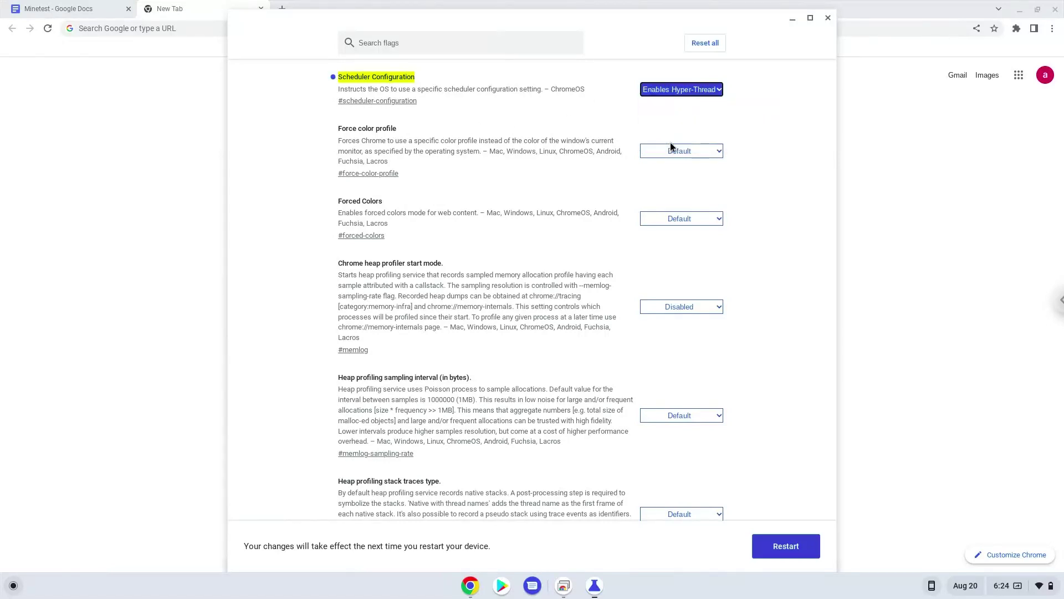
click(786, 546)
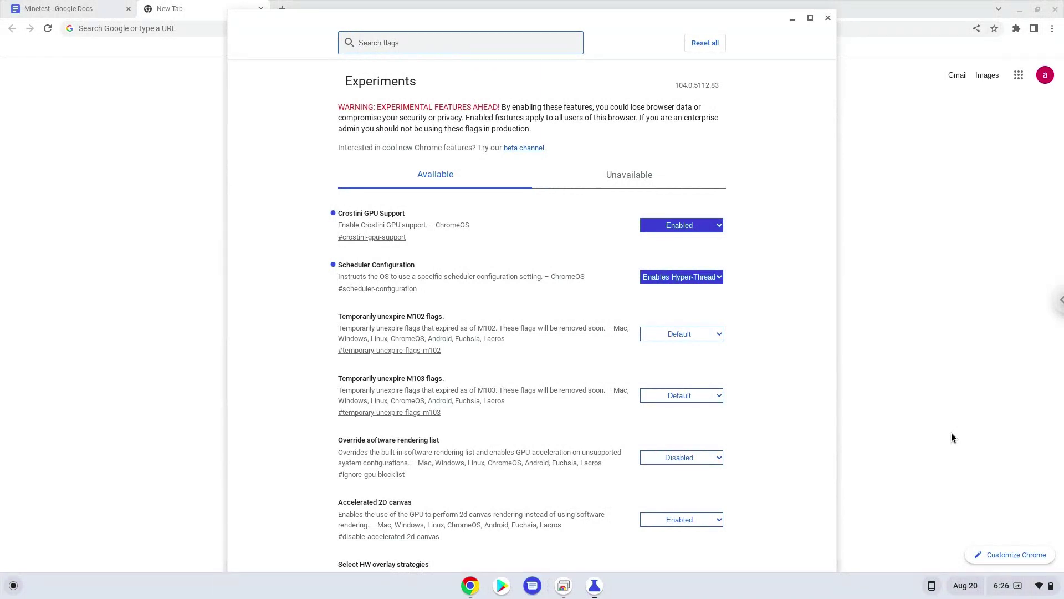
click(1043, 589)
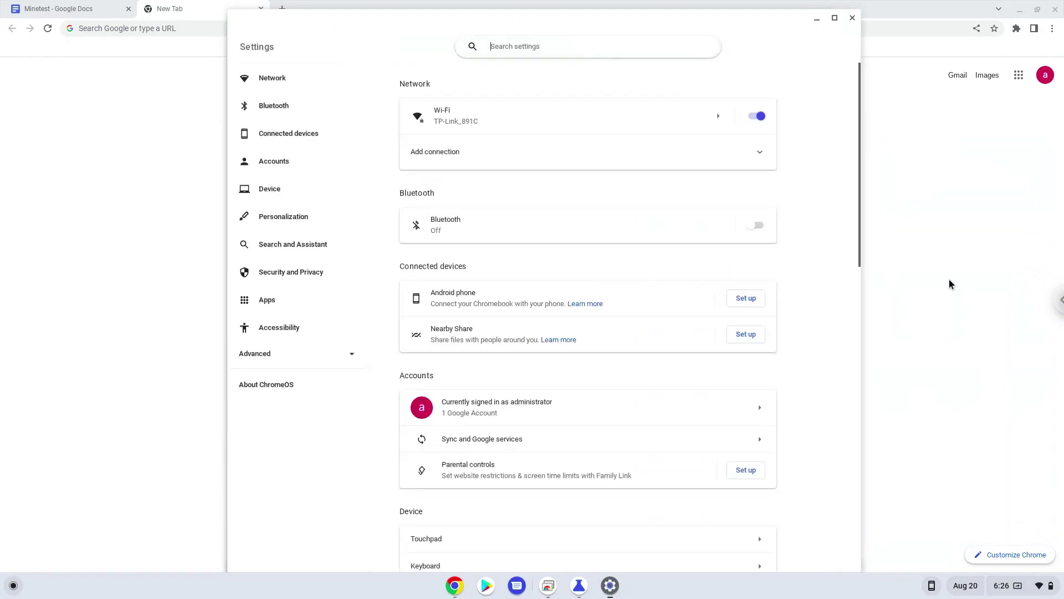
Under Advanced > Developers, turn on Linux development environment and continue to the username and disk size step.
click(301, 358)
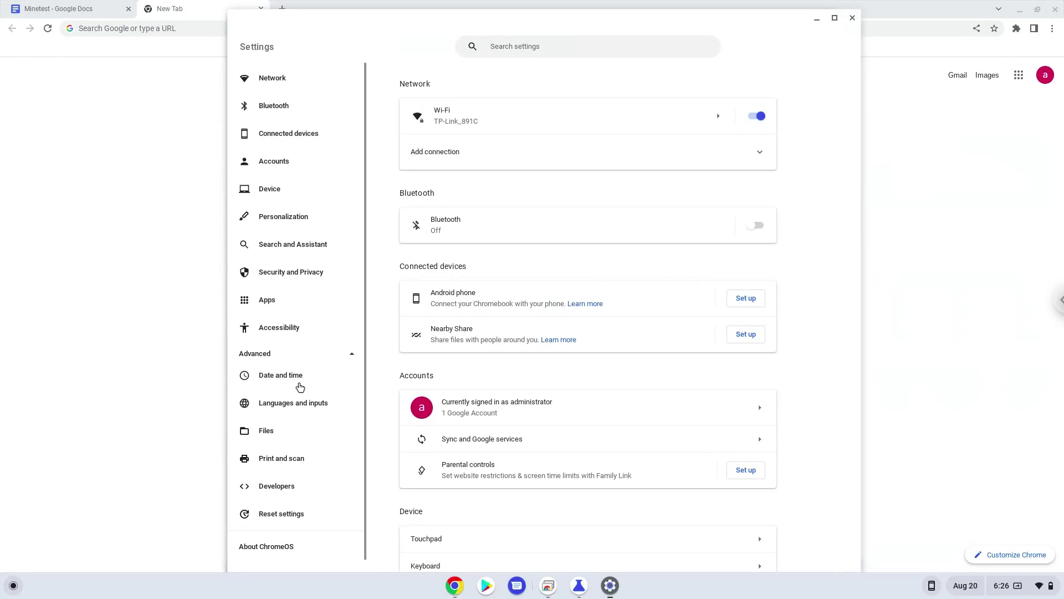
click(292, 491)
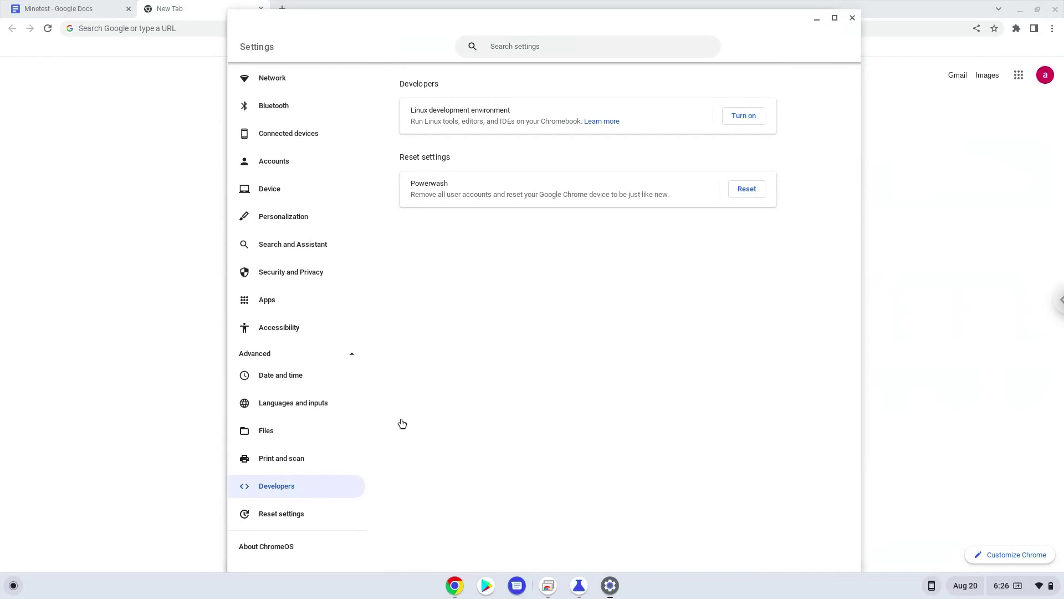
click(744, 117)
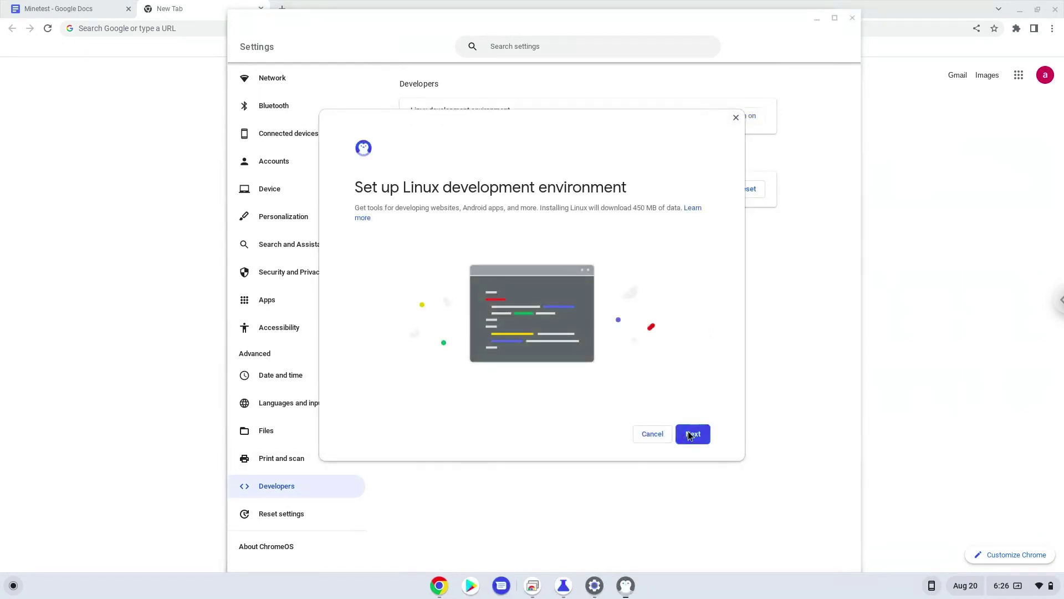
click(689, 439)
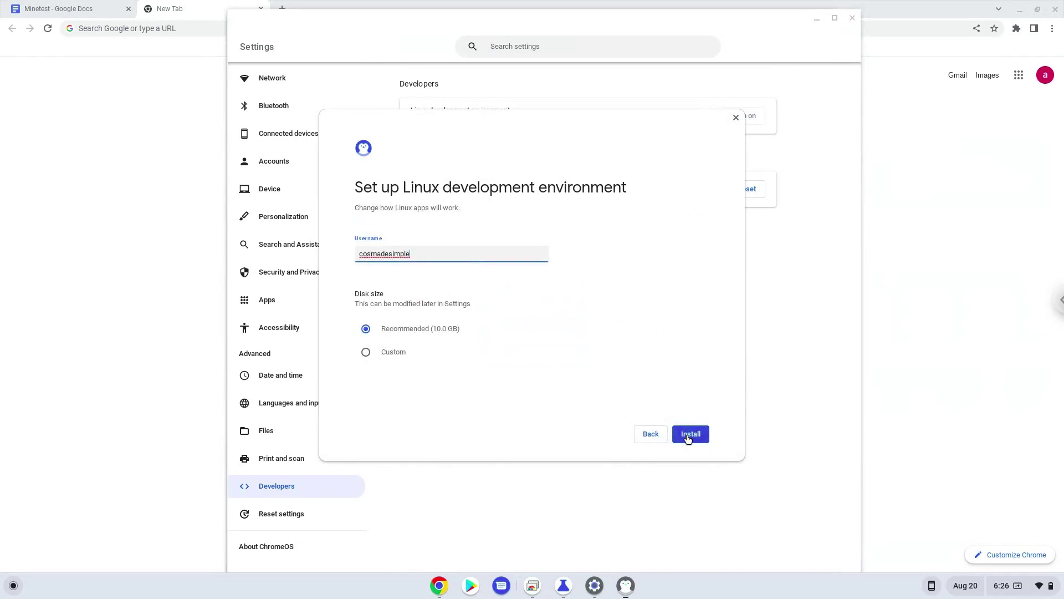
Install Linux with the recommended 10 GB disk, then close the Terminal and Settings windows.
click(689, 434)
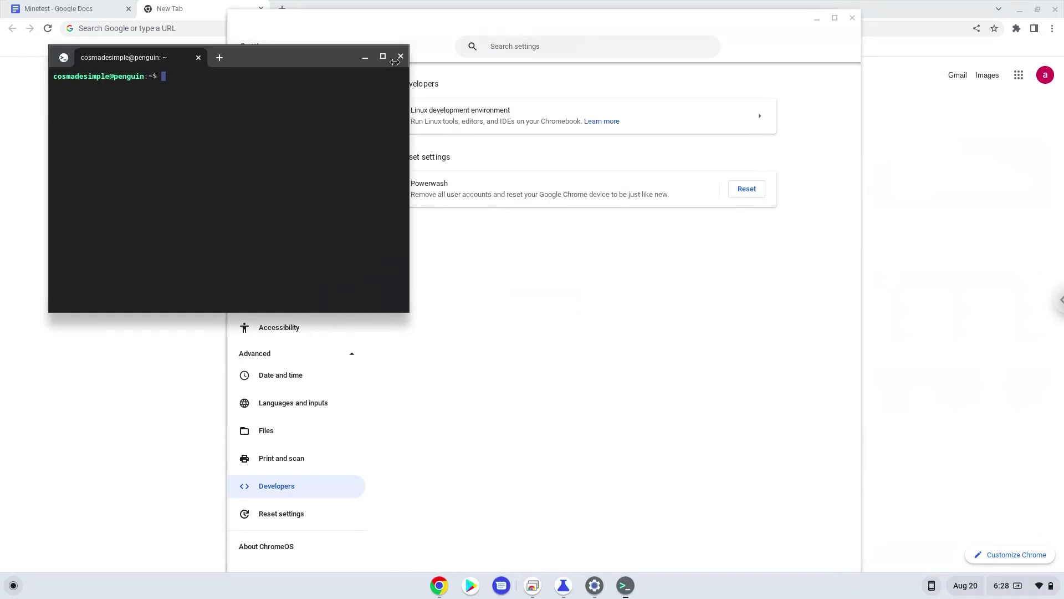
click(399, 57)
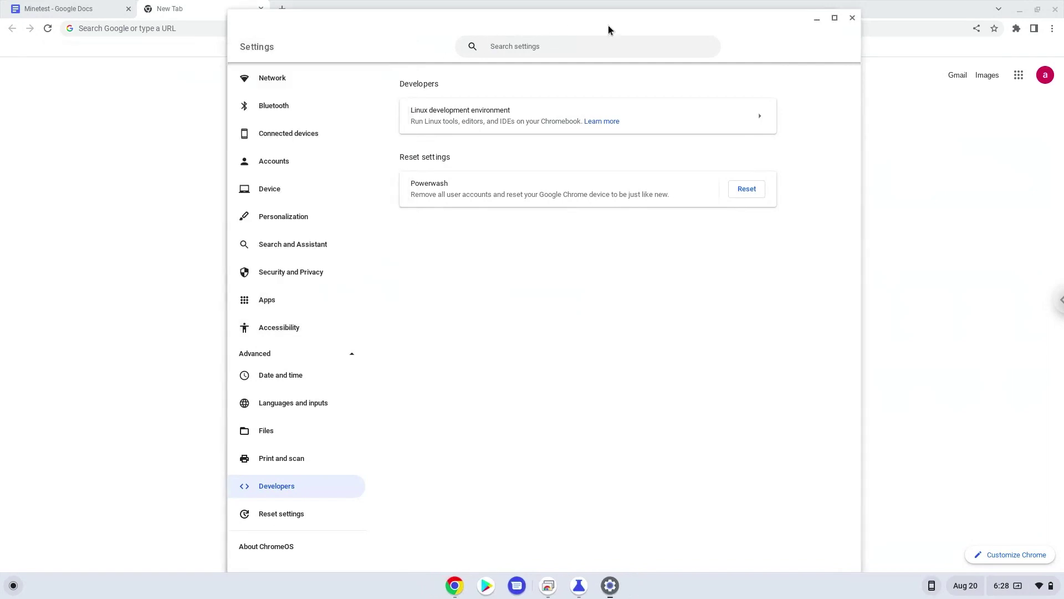
click(852, 18)
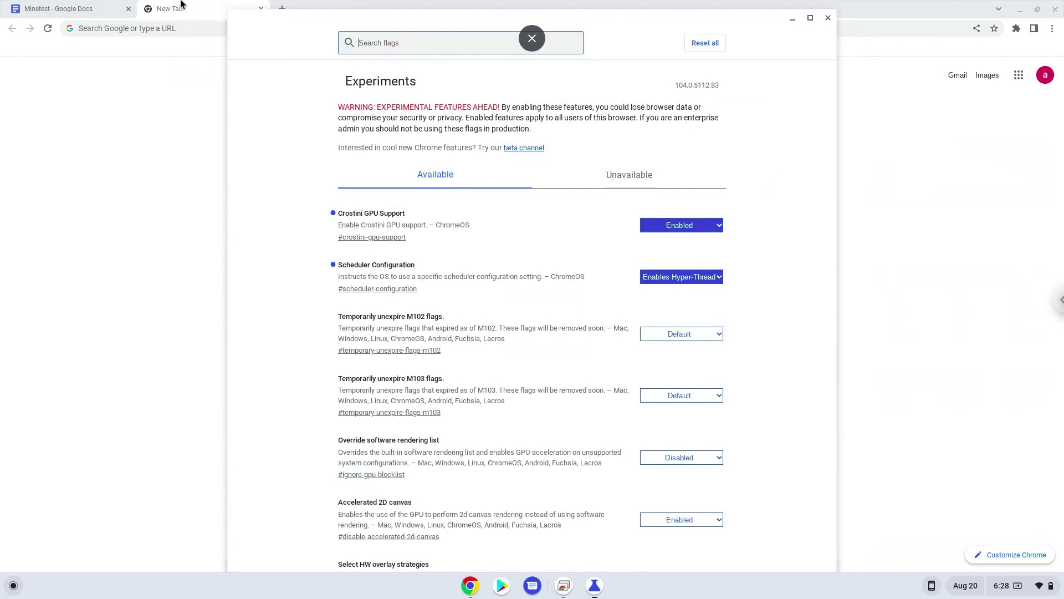
Copy the sudo apt update command from the Minetest notes and search the launcher for 'ter'.
click(103, 7)
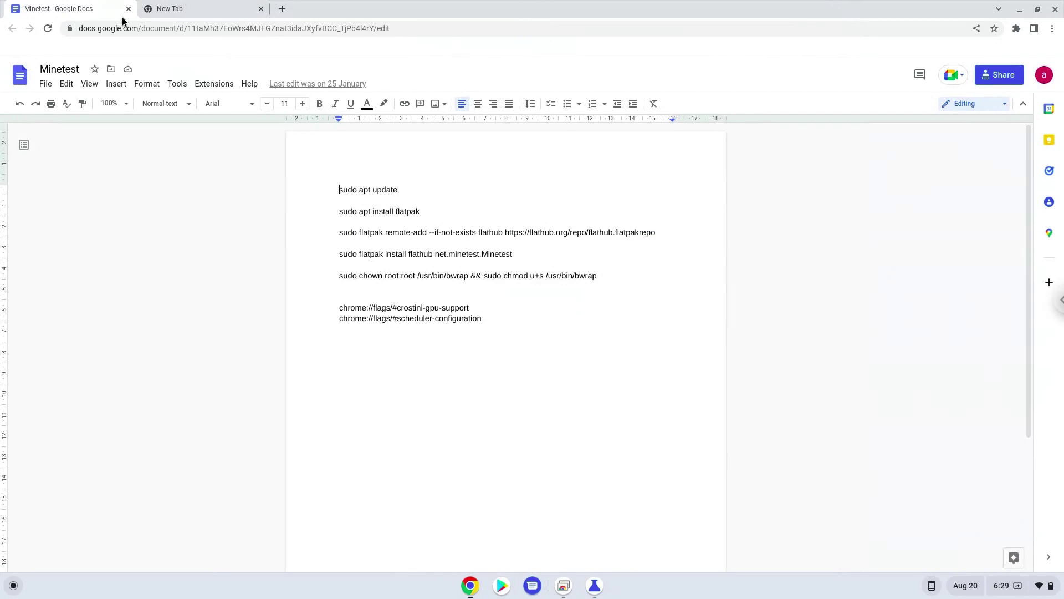
triple_click(357, 189)
right_click(358, 189)
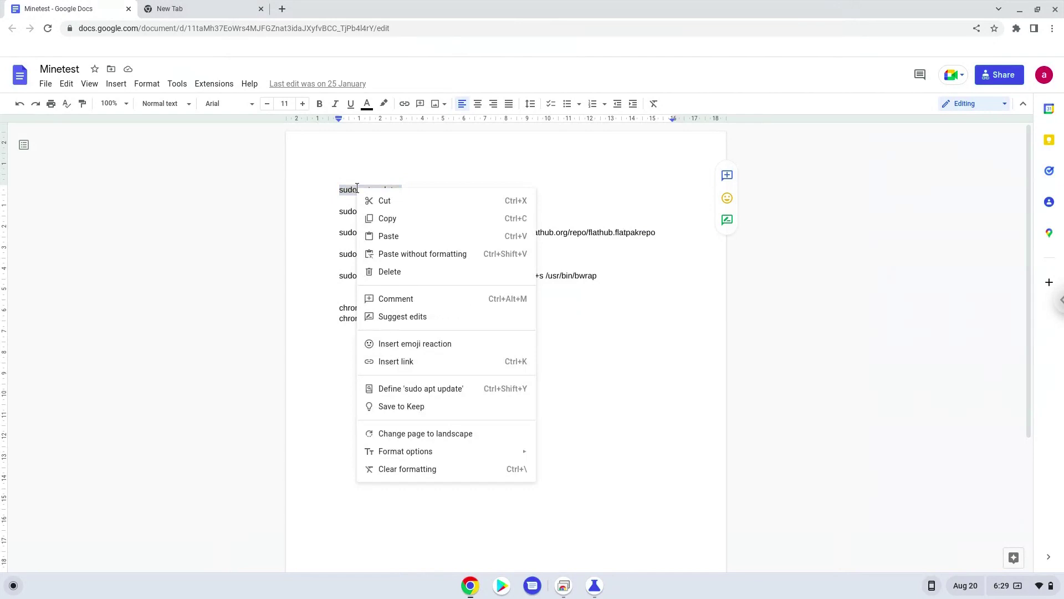
click(382, 218)
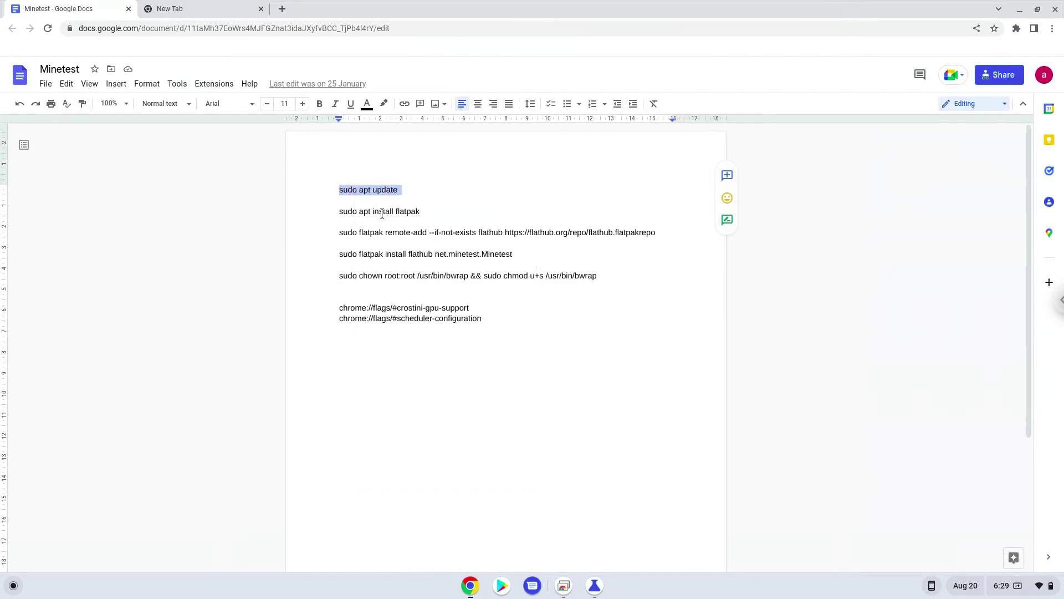
click(13, 586)
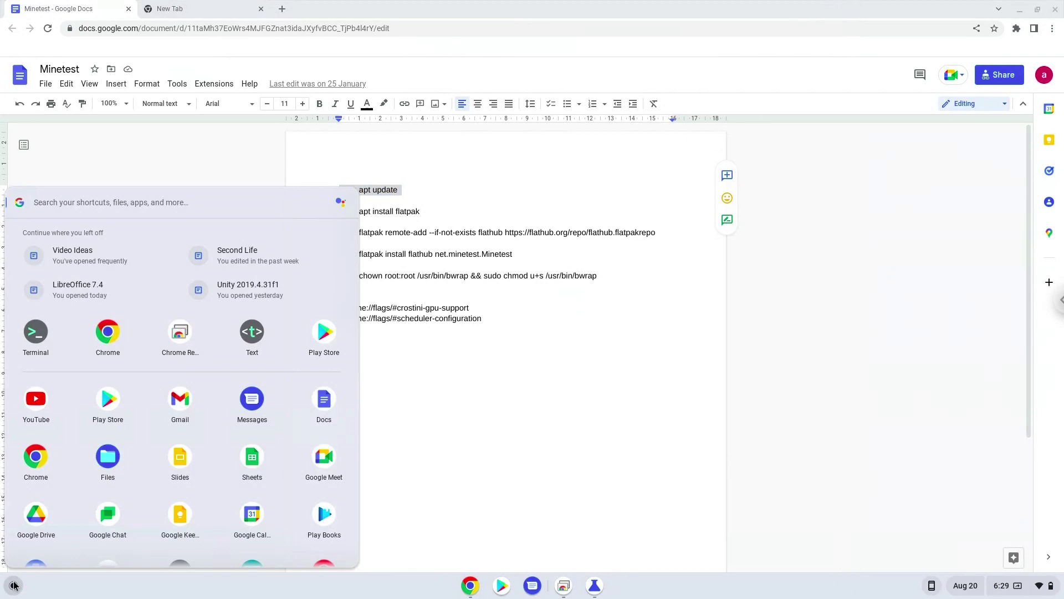
text(ter)
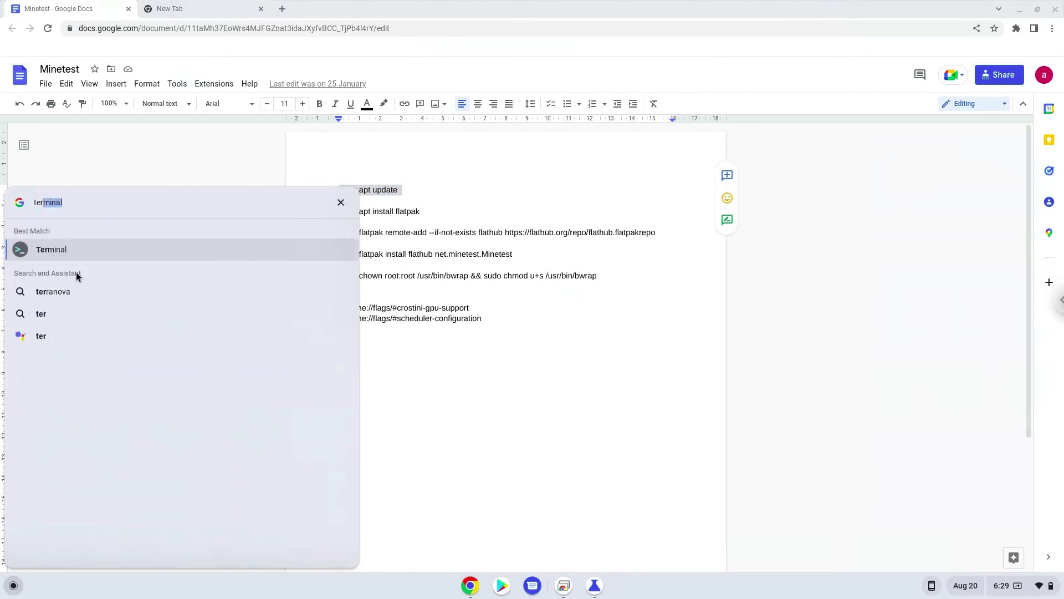
Open a maximized penguin shell in Terminal and run sudo apt update, leaving 33 upgradable packages.
click(82, 251)
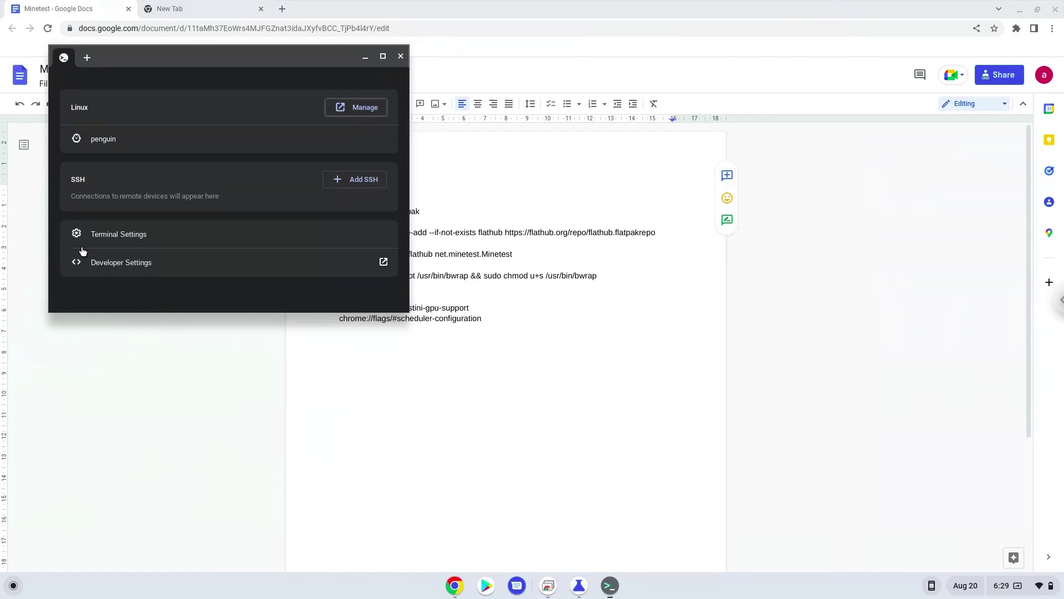
click(182, 142)
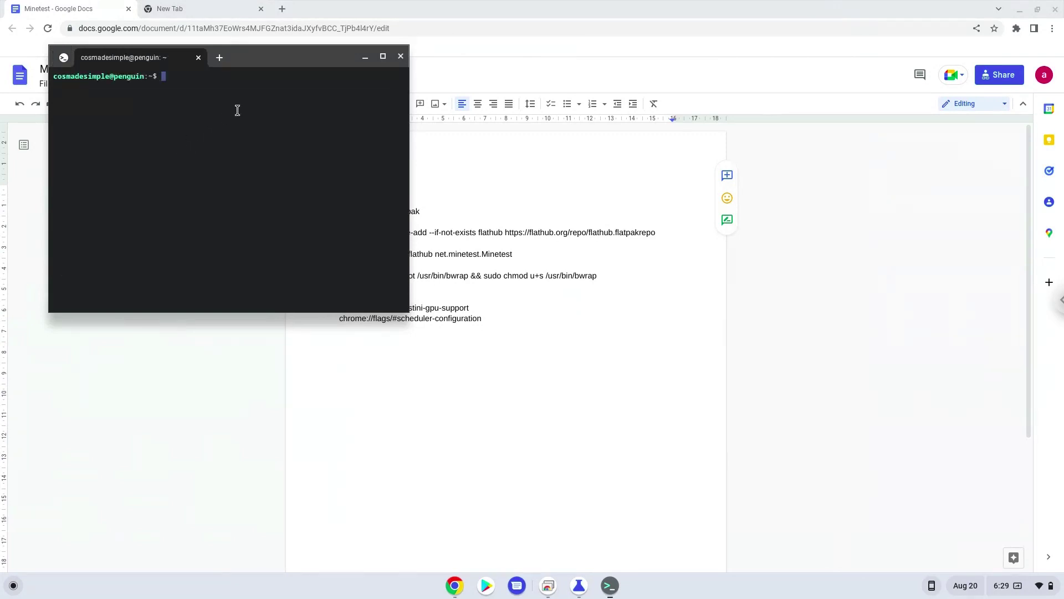
double_click(301, 58)
text(sudo apt update)
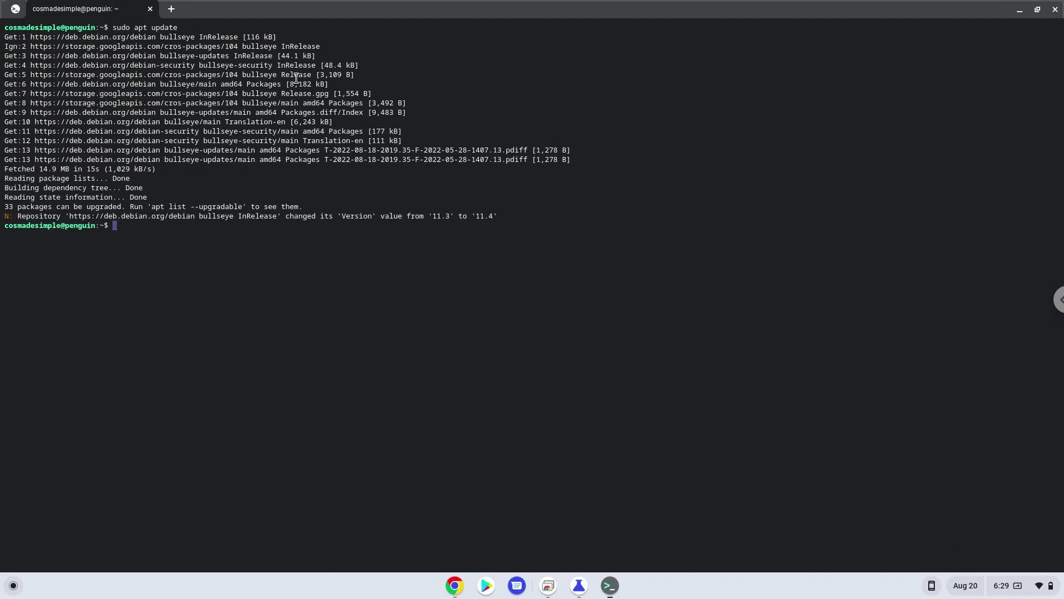
Copy 'sudo apt install flatpak' from the Doc, run it in Terminal, and accept the extra packages.
click(454, 588)
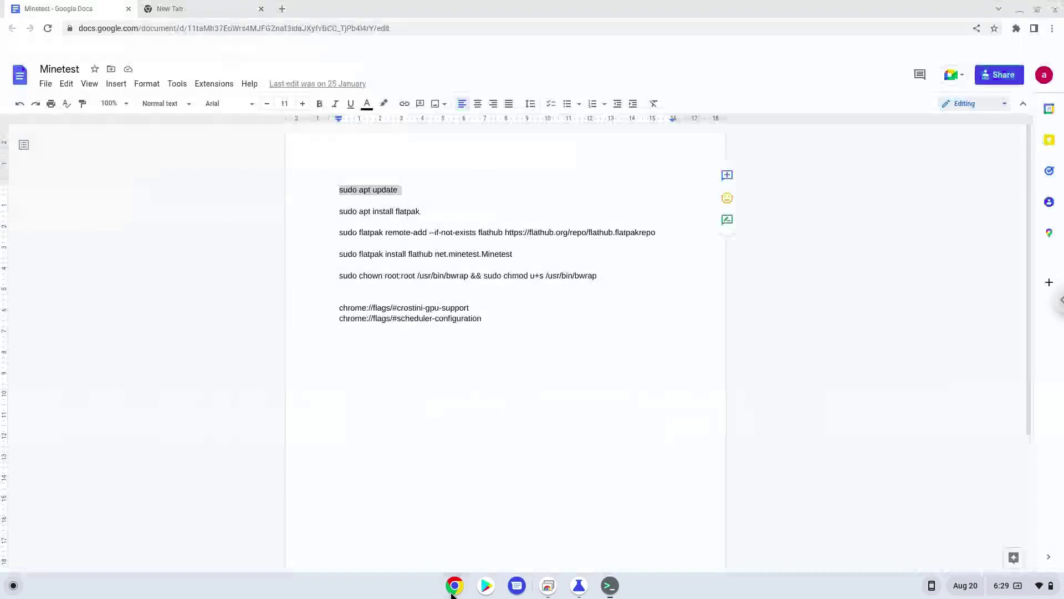
triple_click(371, 211)
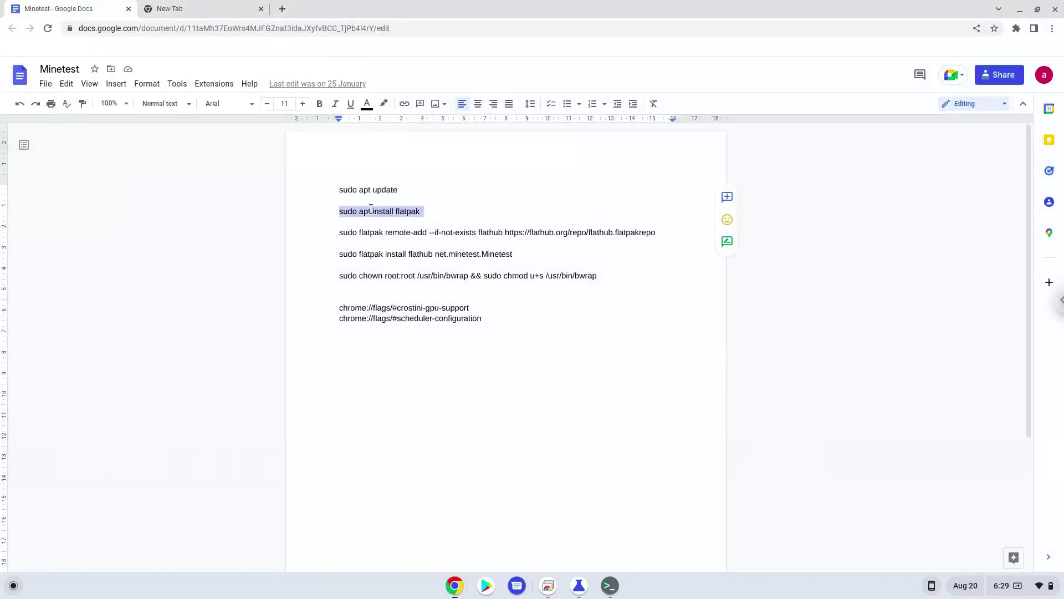
right_click(371, 211)
click(396, 238)
click(610, 585)
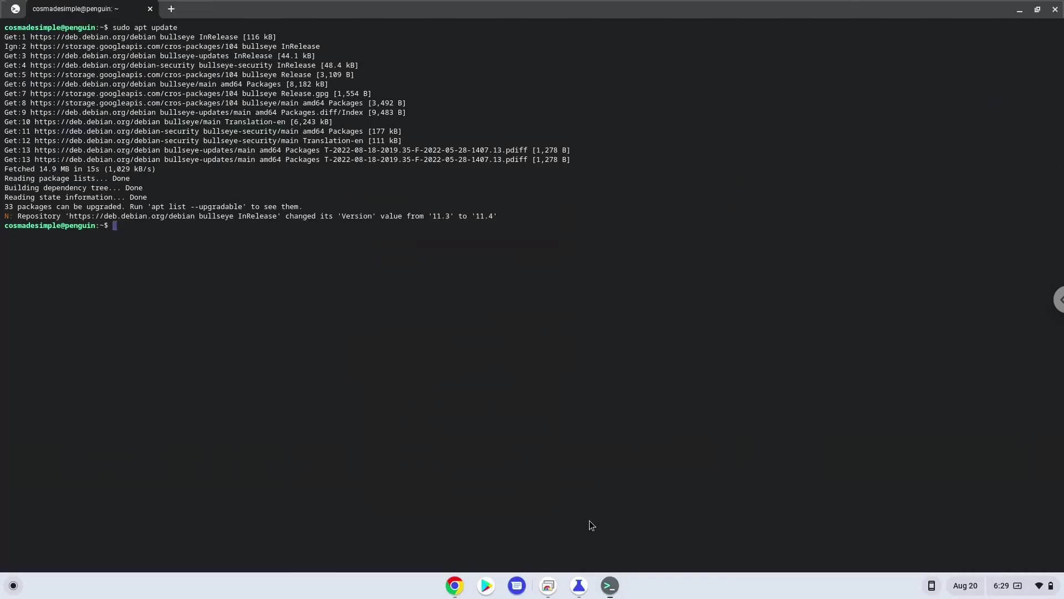
key(ctrl+shift+v)
key(Return)
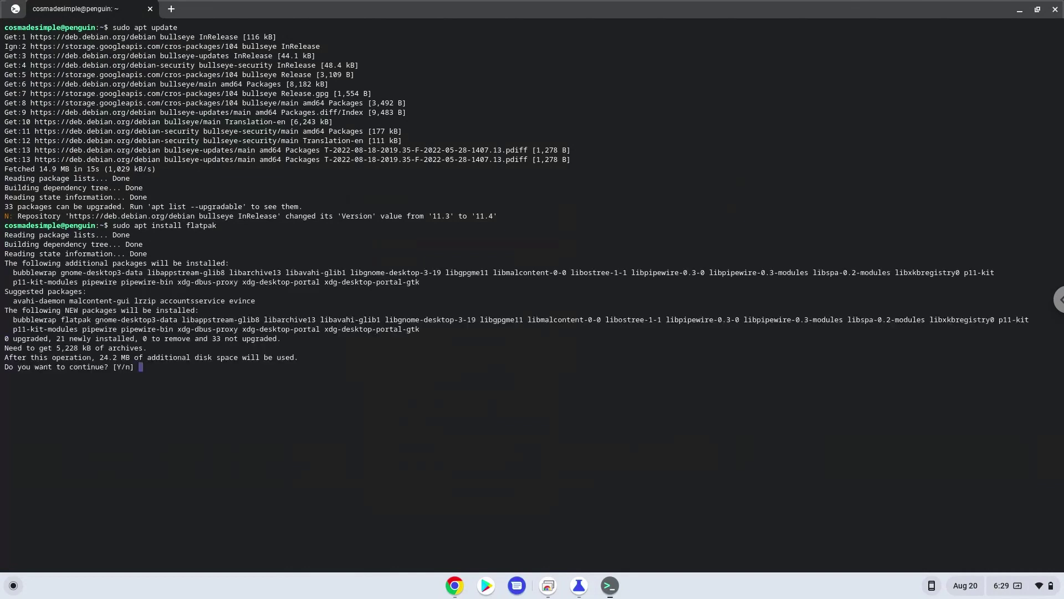
key(Return)
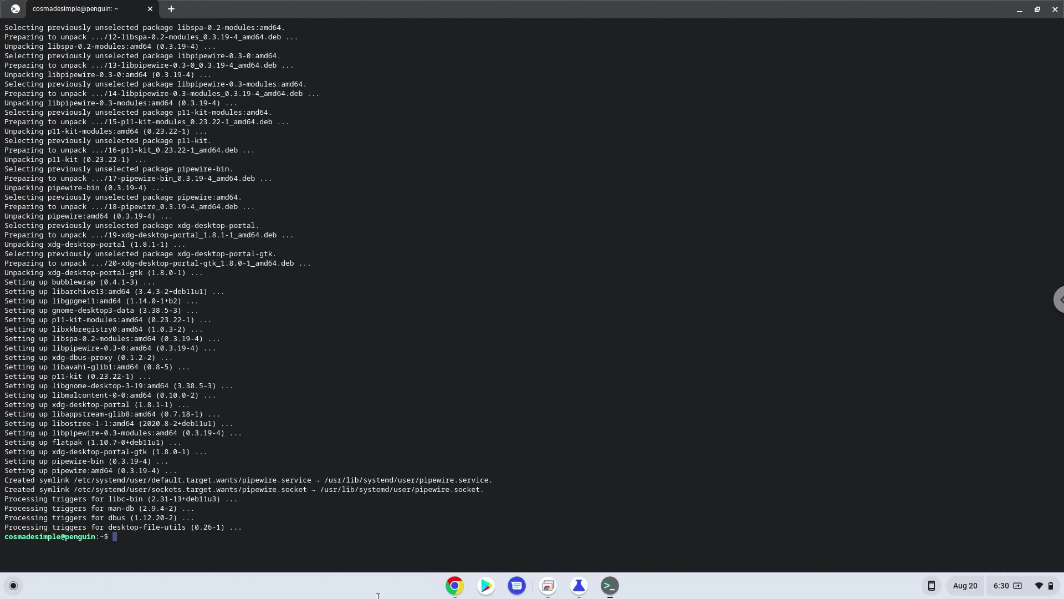
Copy the Flathub 'sudo flatpak remote-add' command from the Doc and run it in Terminal.
click(454, 587)
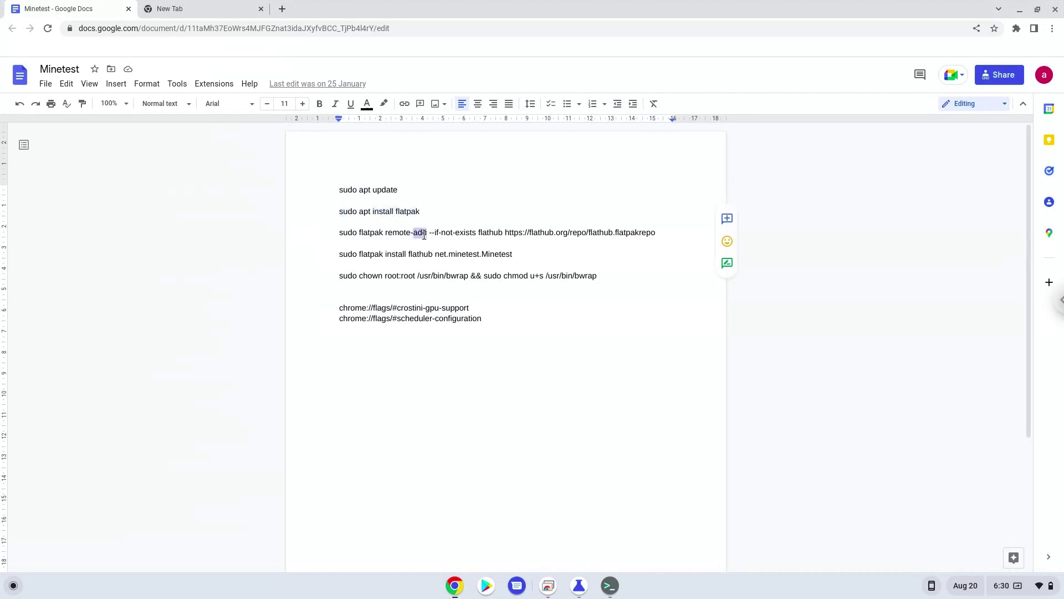
triple_click(425, 235)
right_click(424, 235)
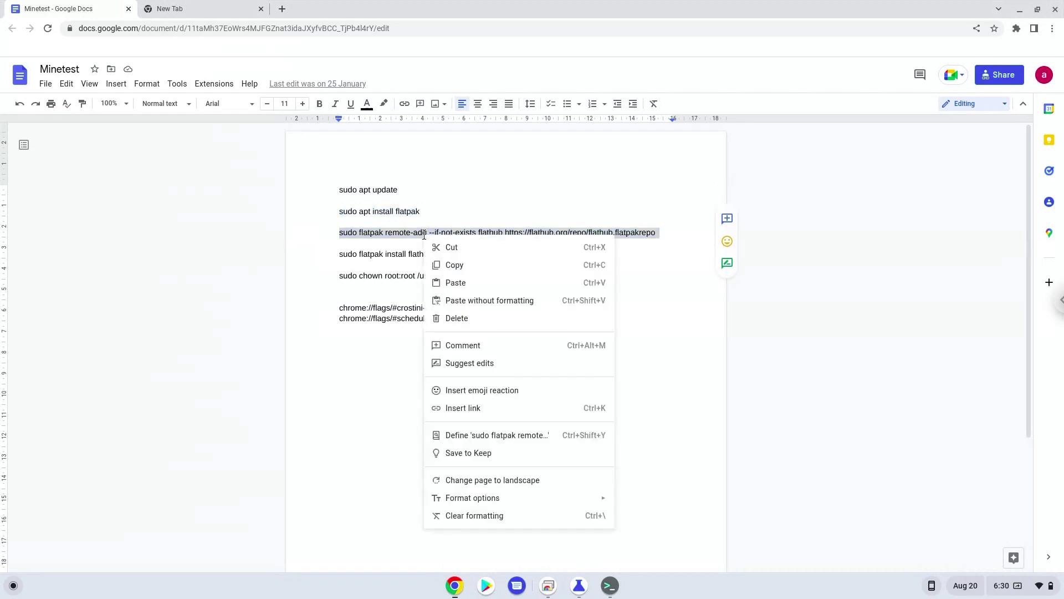
click(454, 266)
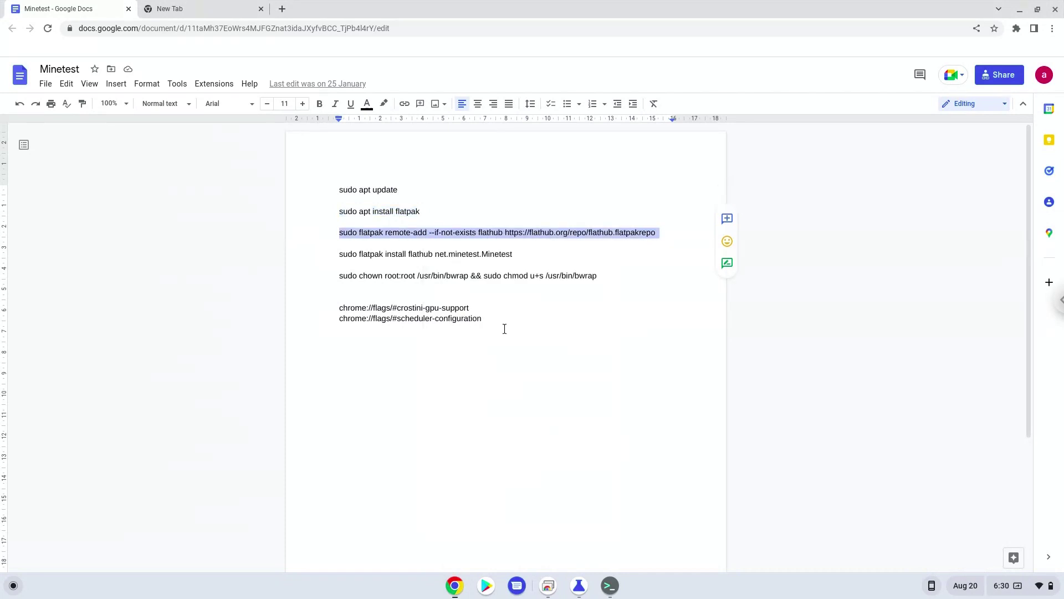
click(610, 585)
right_click(481, 409)
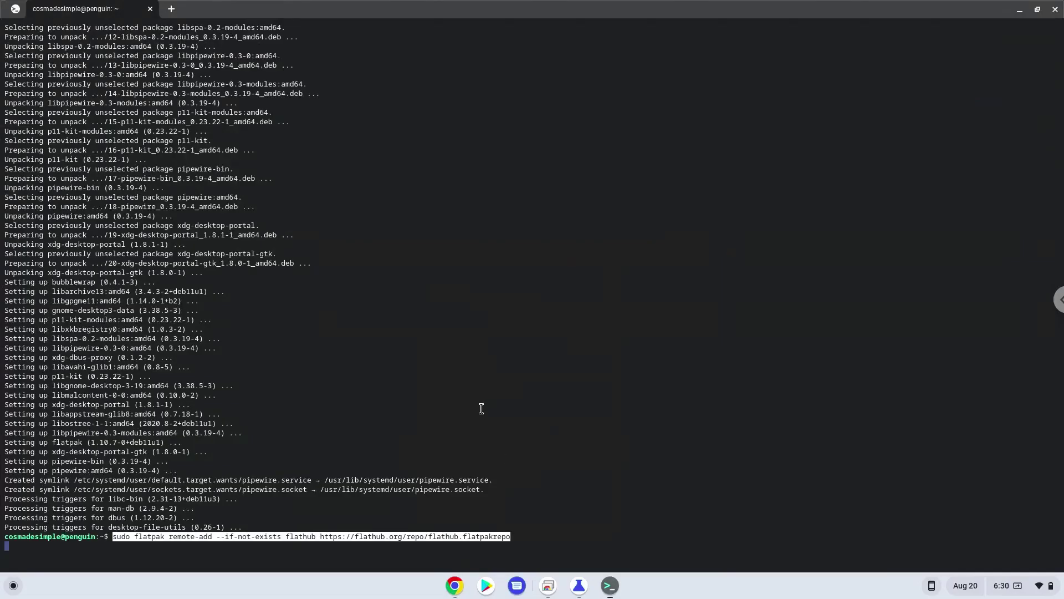
key(Return)
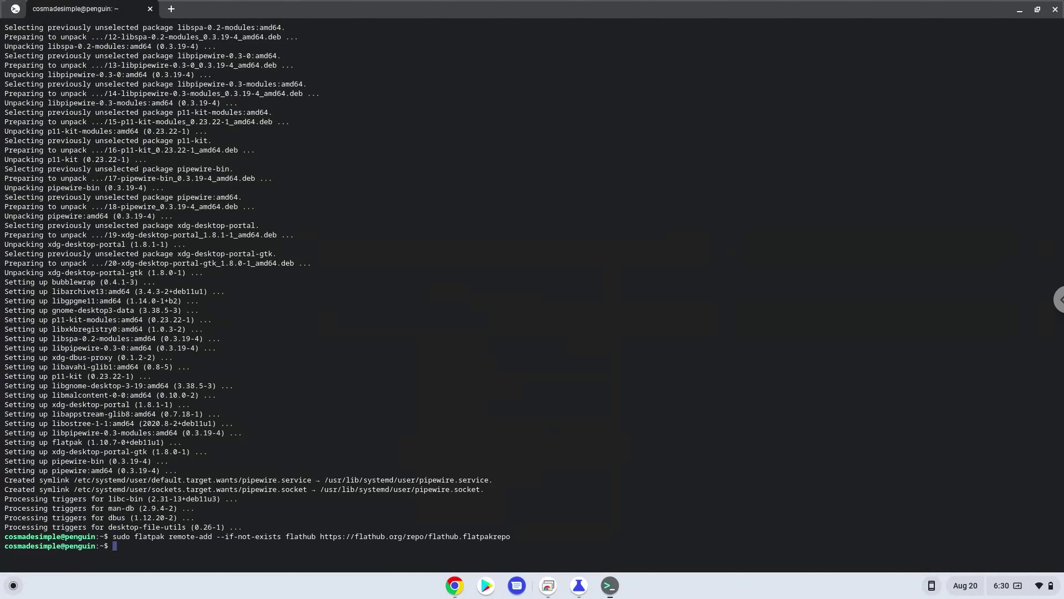
Run 'sudo flatpak install flathub net.minetest.Minetest' from the Doc, accepting both prompts.
click(455, 586)
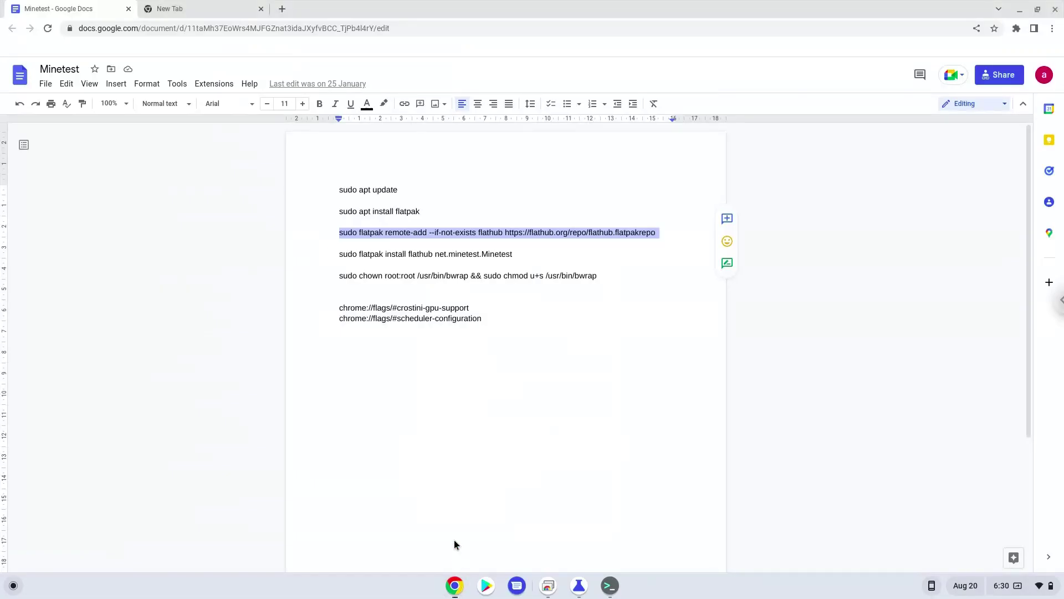
triple_click(441, 255)
right_click(441, 255)
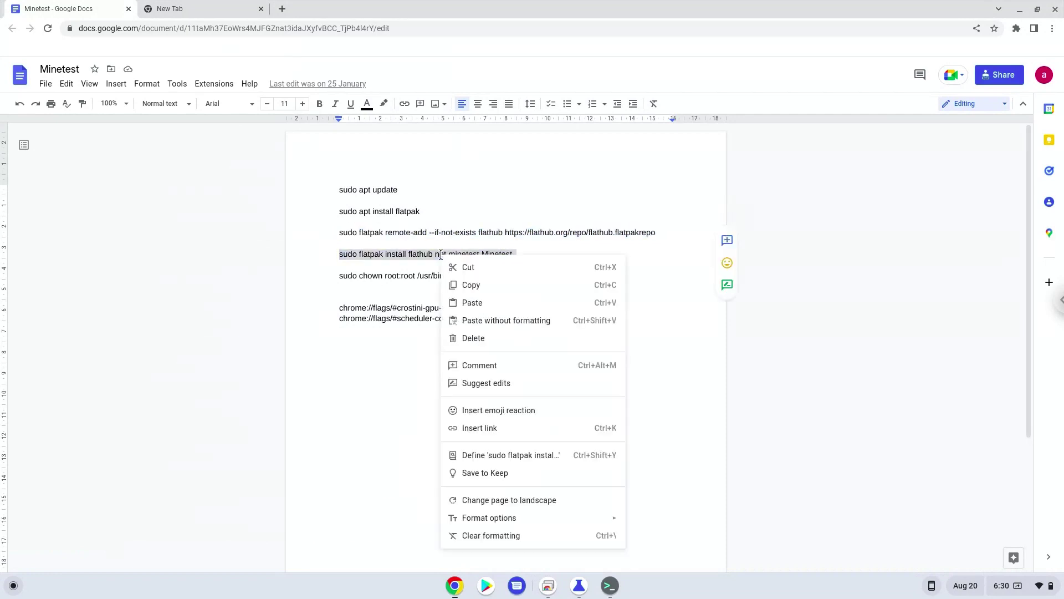
click(468, 284)
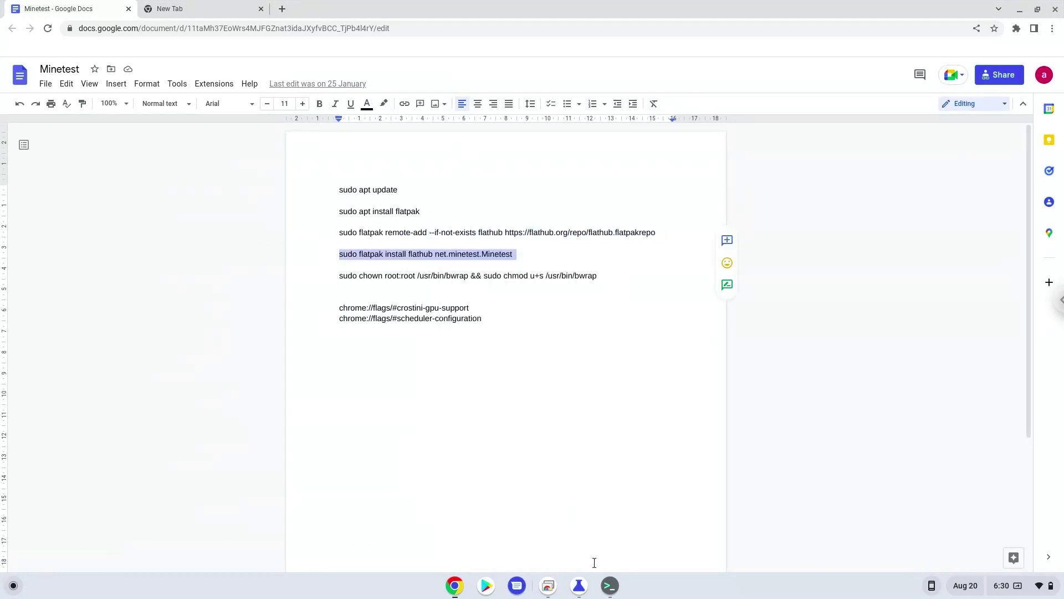
click(610, 586)
key(ctrl+shift+v)
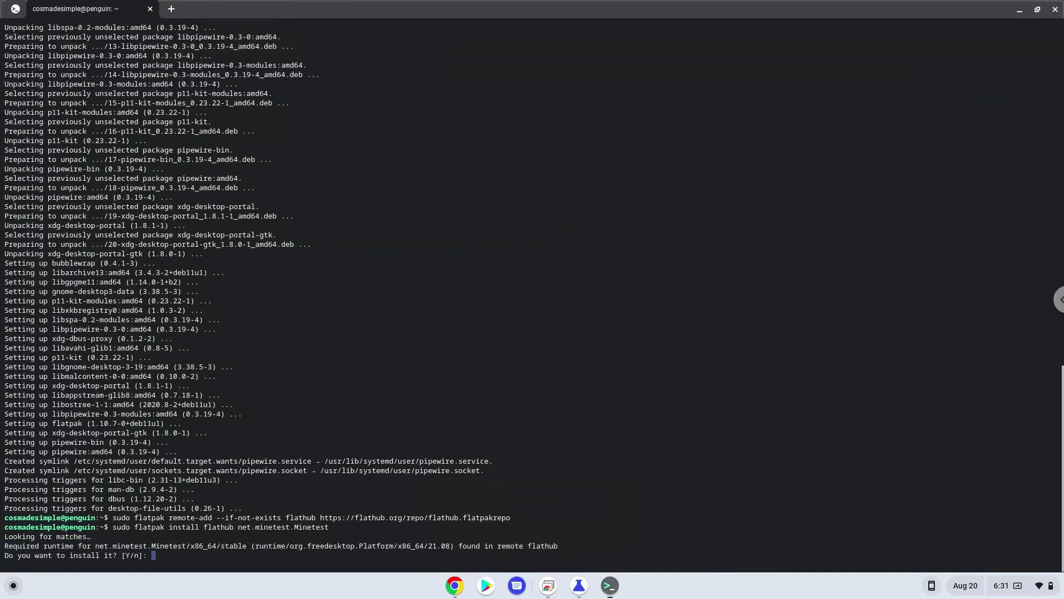
key(Return)
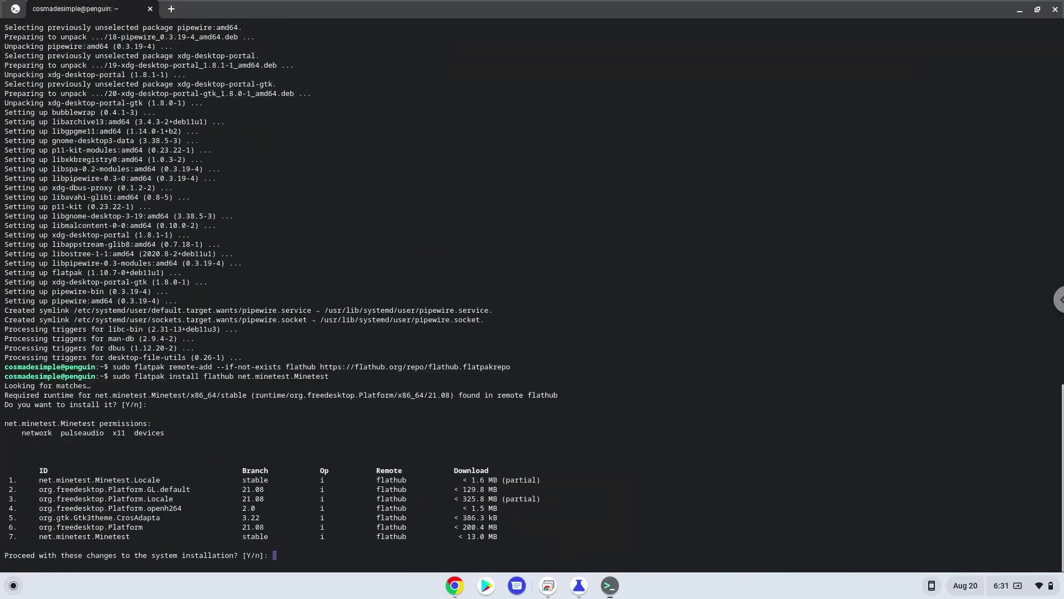
key(Return)
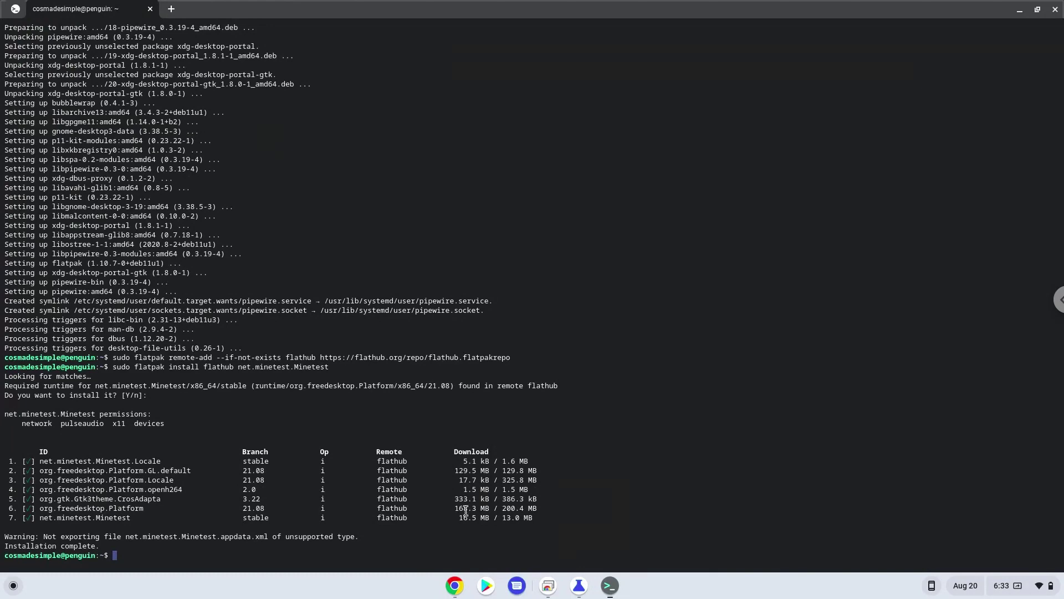
Copy the bwrap command from the Doc and run sudo chown root plus chmod u+s on /usr/bin/bwrap.
click(455, 588)
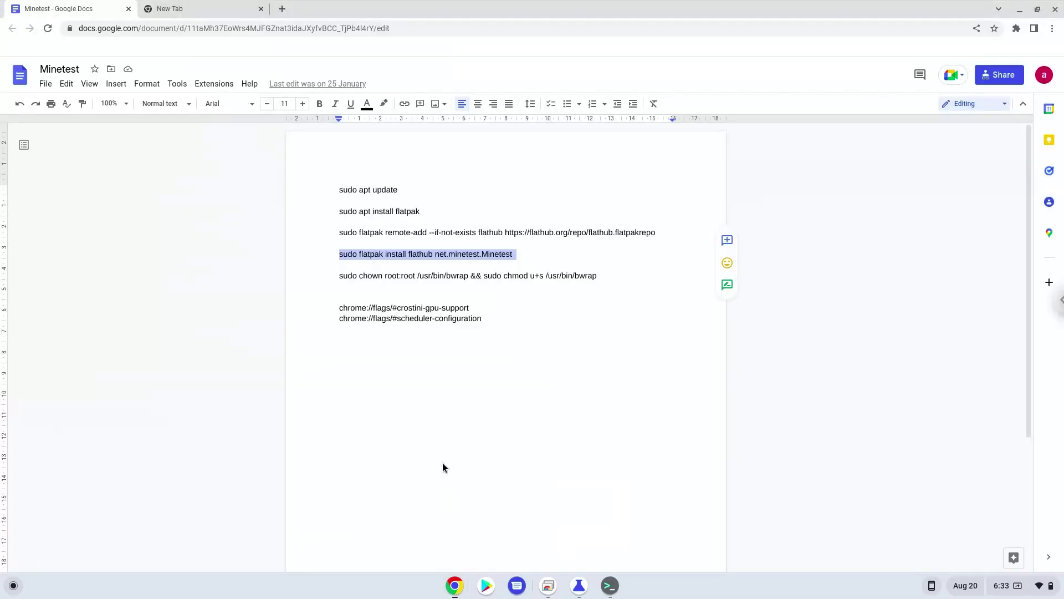
triple_click(438, 276)
right_click(438, 278)
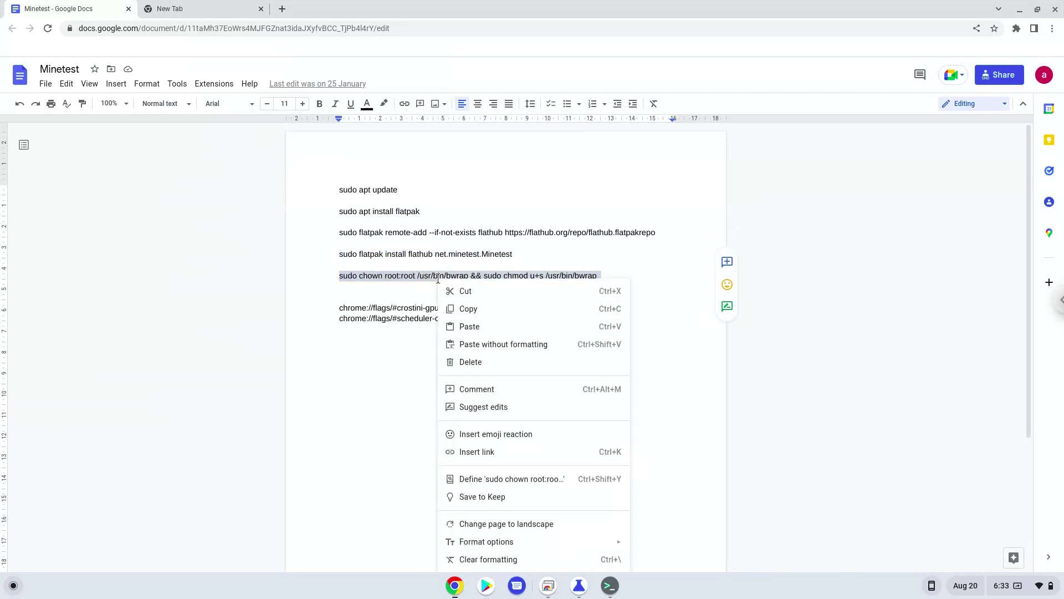
click(481, 310)
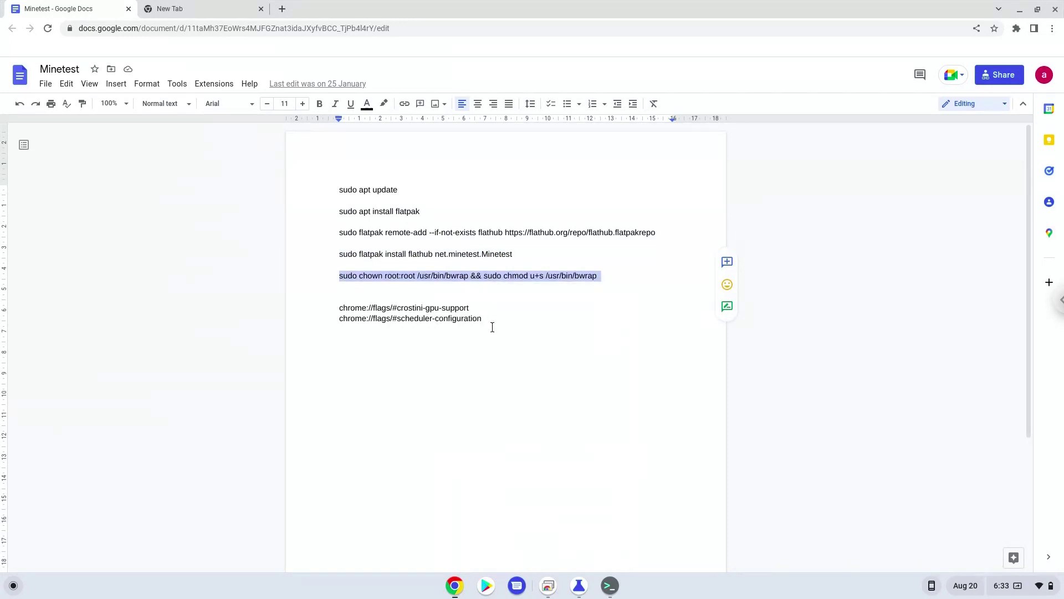
click(609, 586)
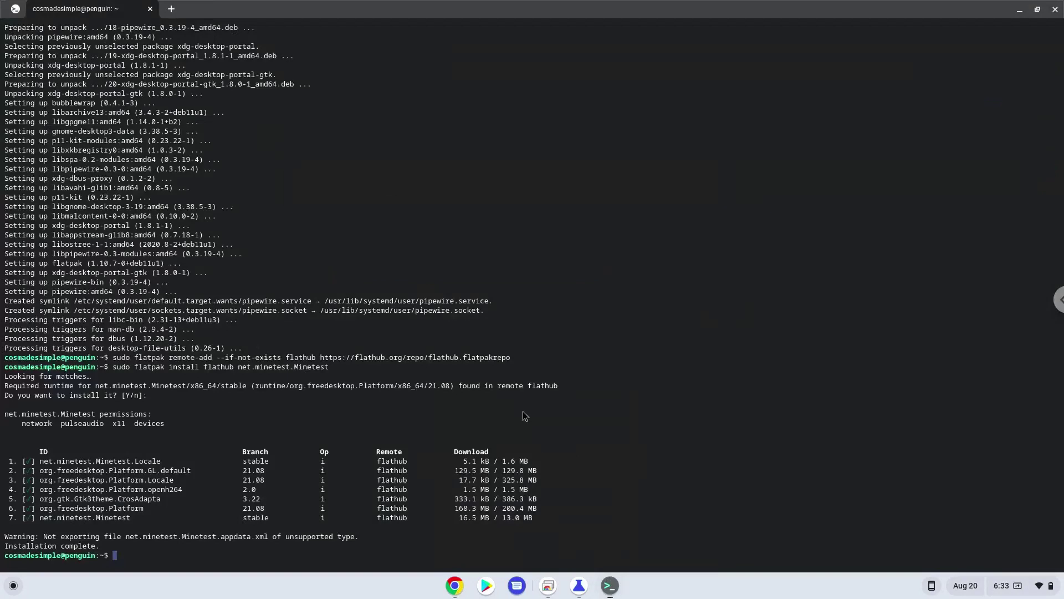
key(ctrl+shift+v)
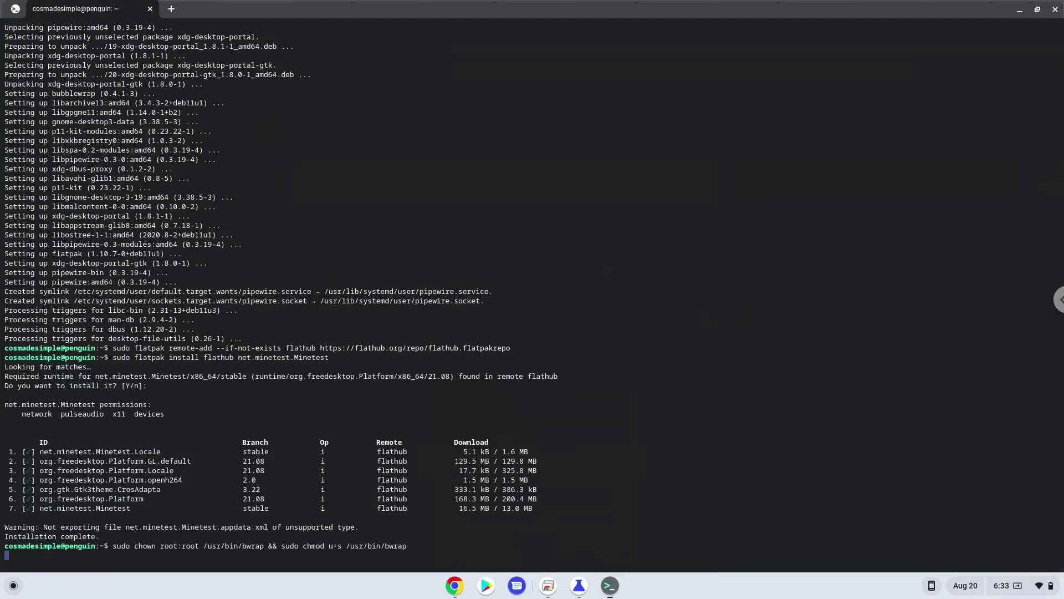
key(Return)
Close the Terminal, minimize the Docs and flags windows, and show the app launcher.
click(1055, 12)
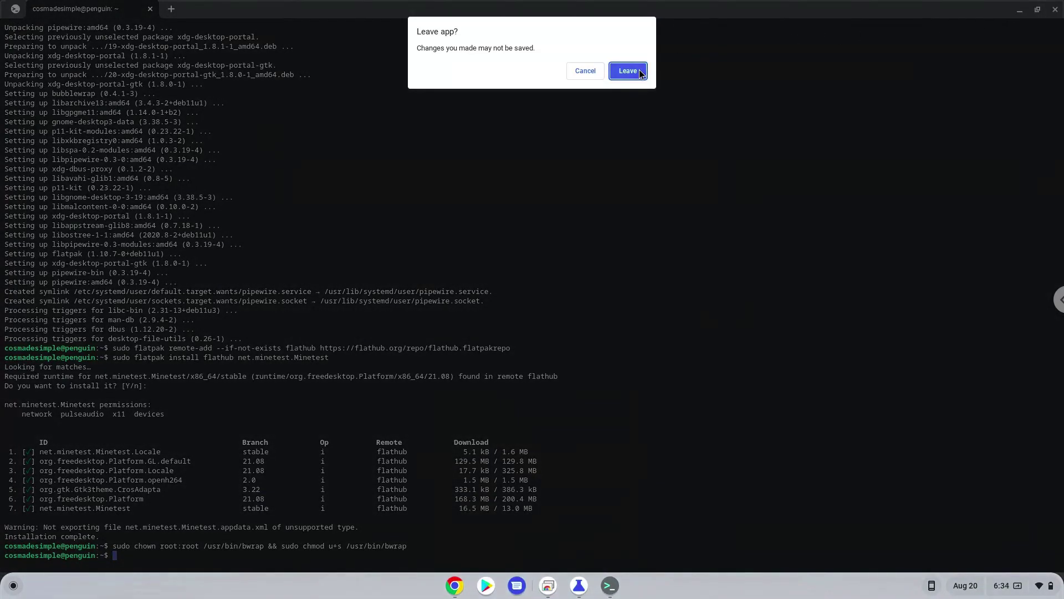
click(640, 69)
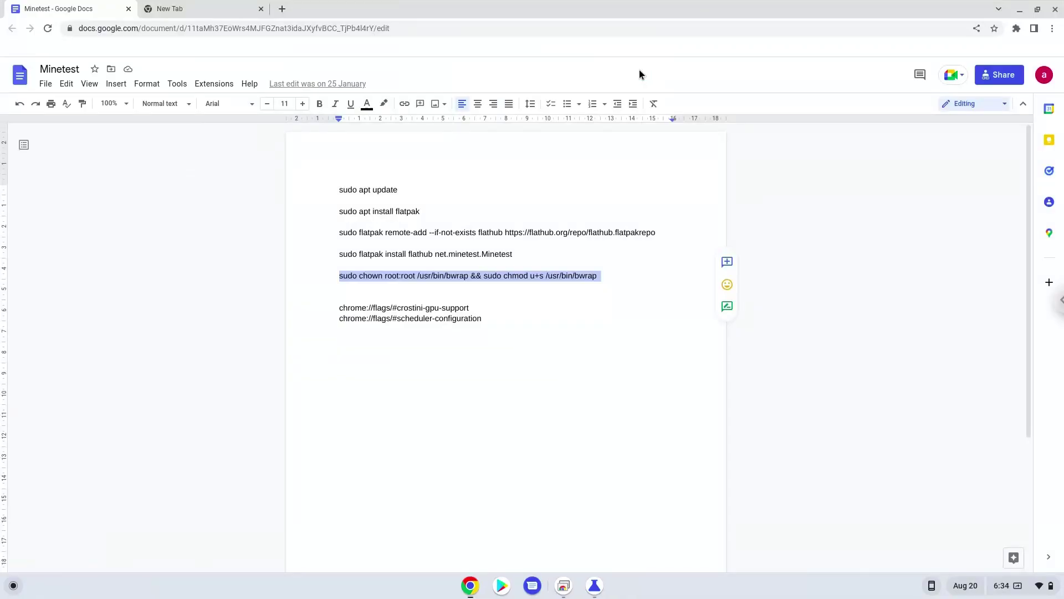
click(1021, 11)
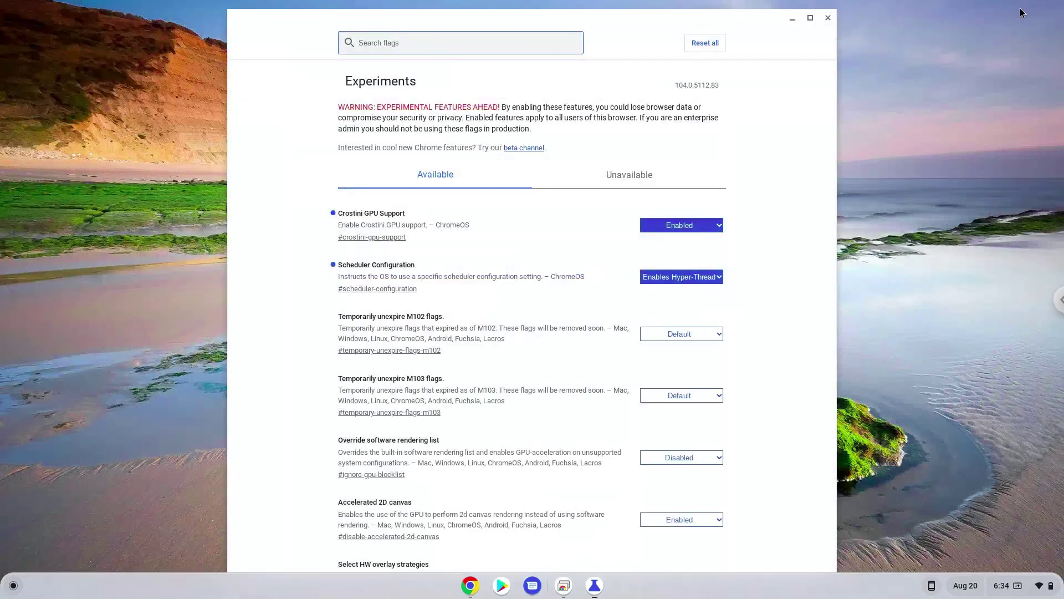
click(791, 19)
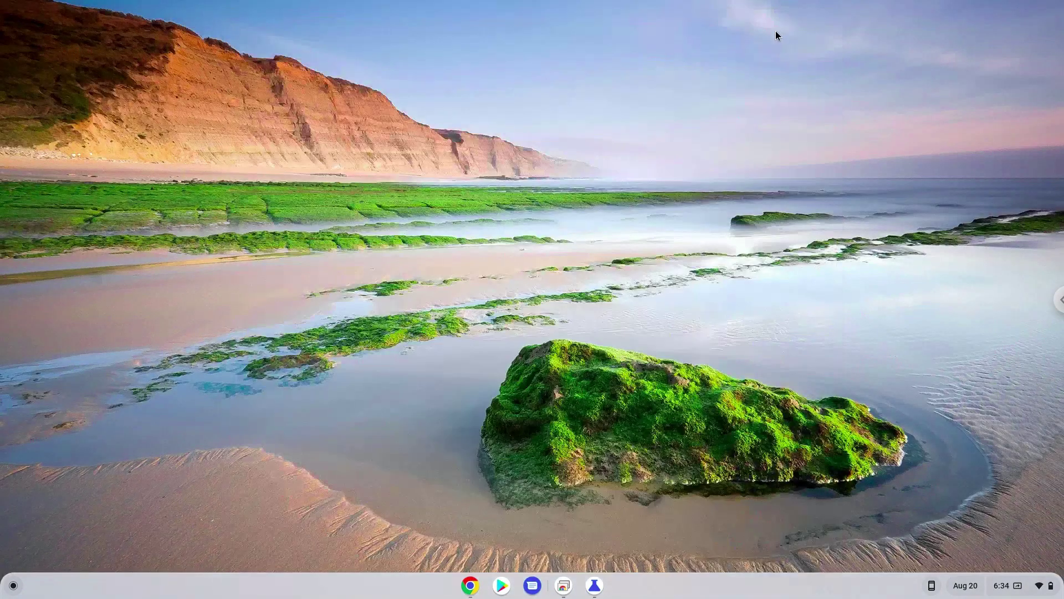
click(13, 585)
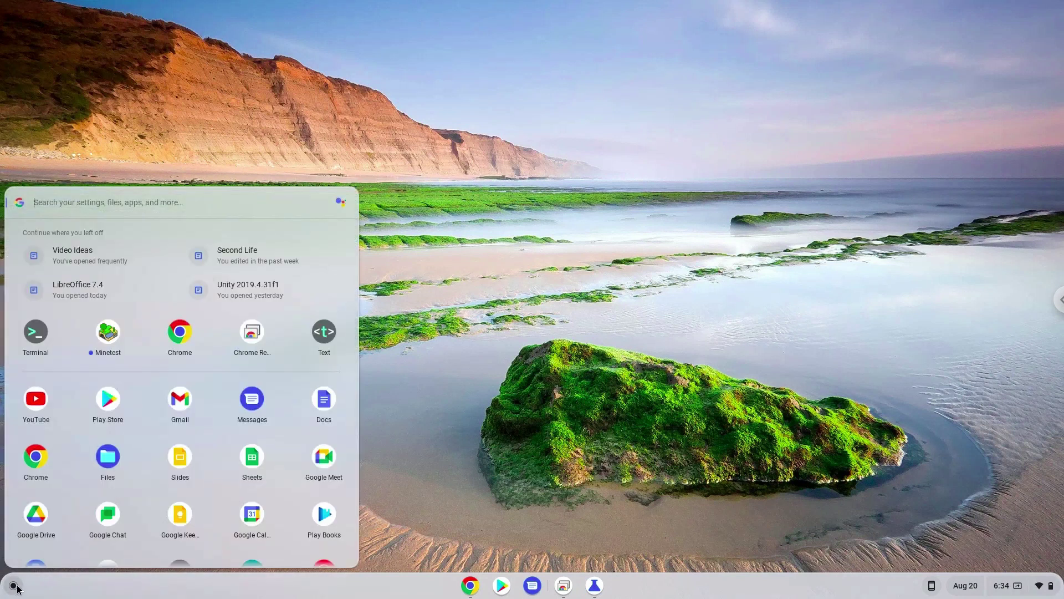
Launch Minetest from the launcher and create a new world named '1'.
click(108, 332)
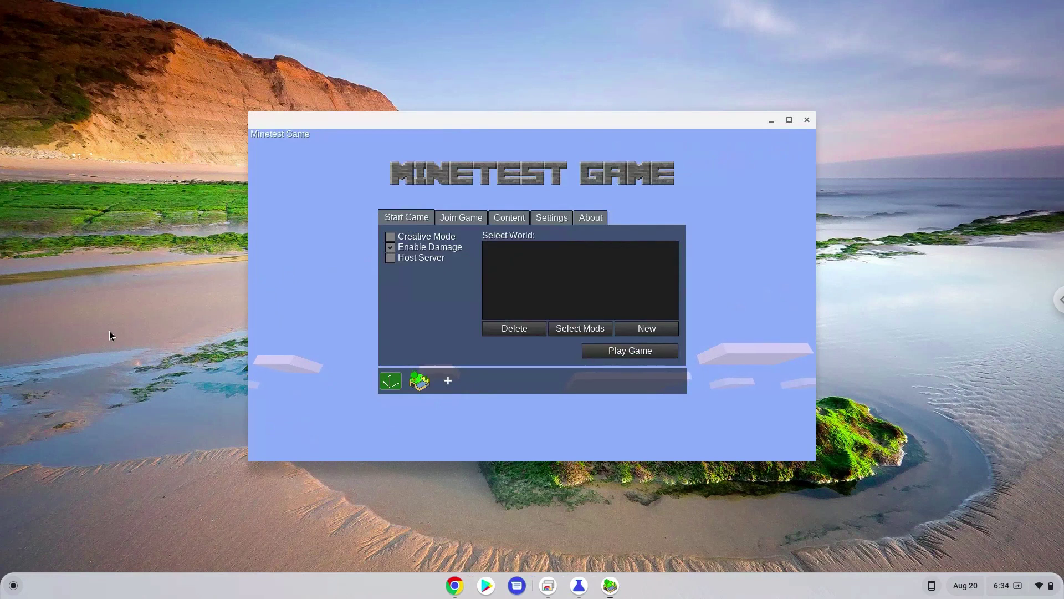
click(623, 324)
text(1)
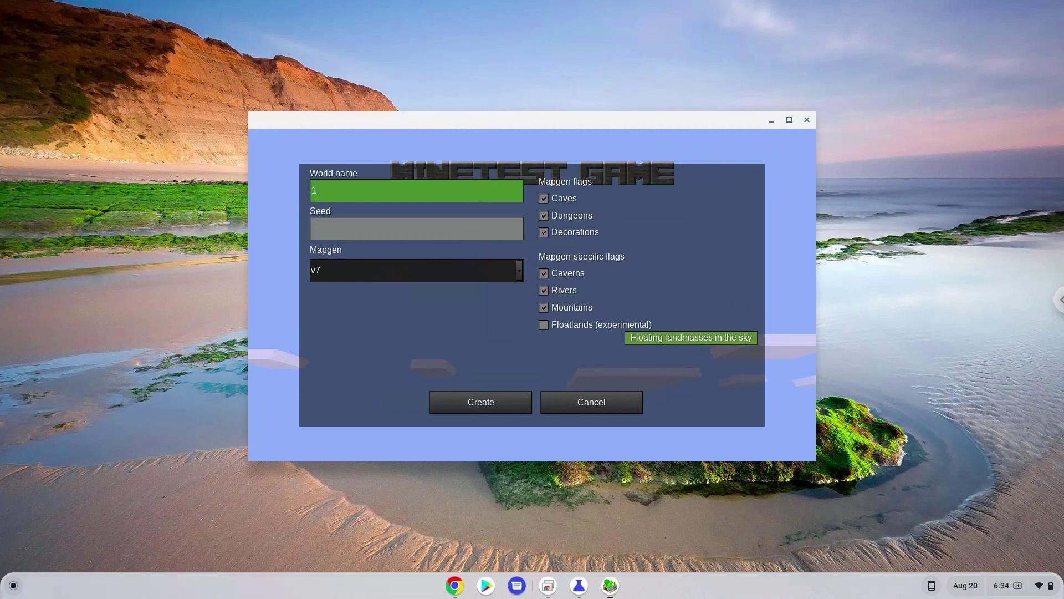
click(483, 406)
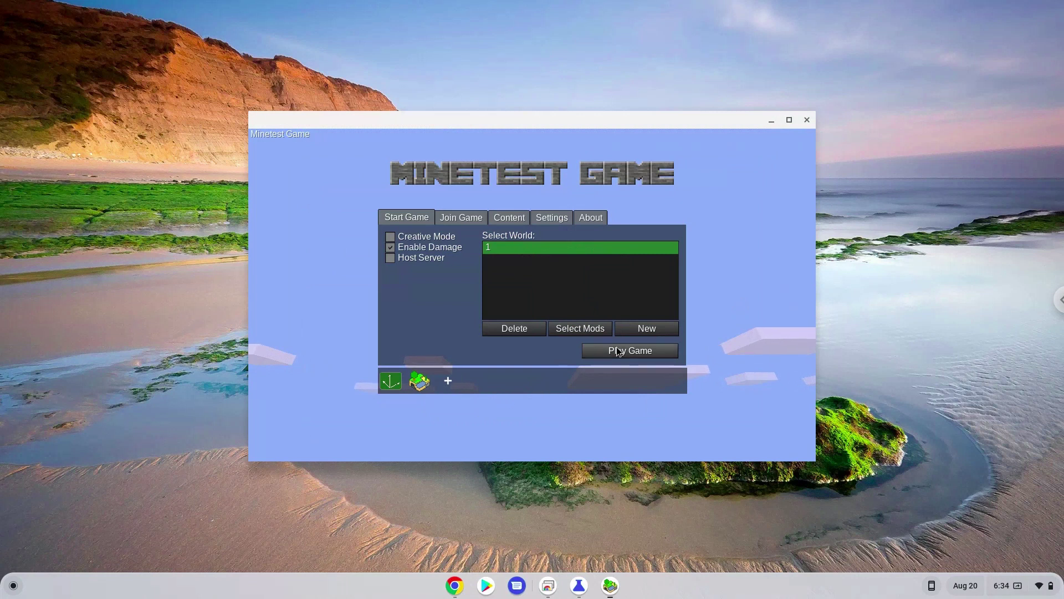
Start Play Game on world '1' in Minetest.
click(616, 349)
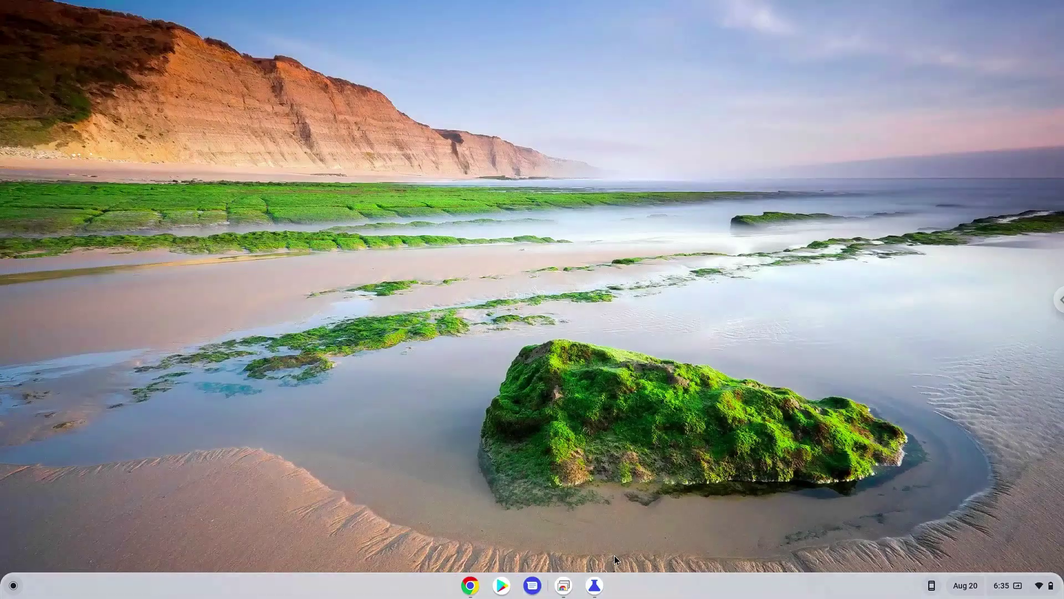
Reopen the ChromeOS launcher after the game closes, showing Minetest among the apps.
click(15, 587)
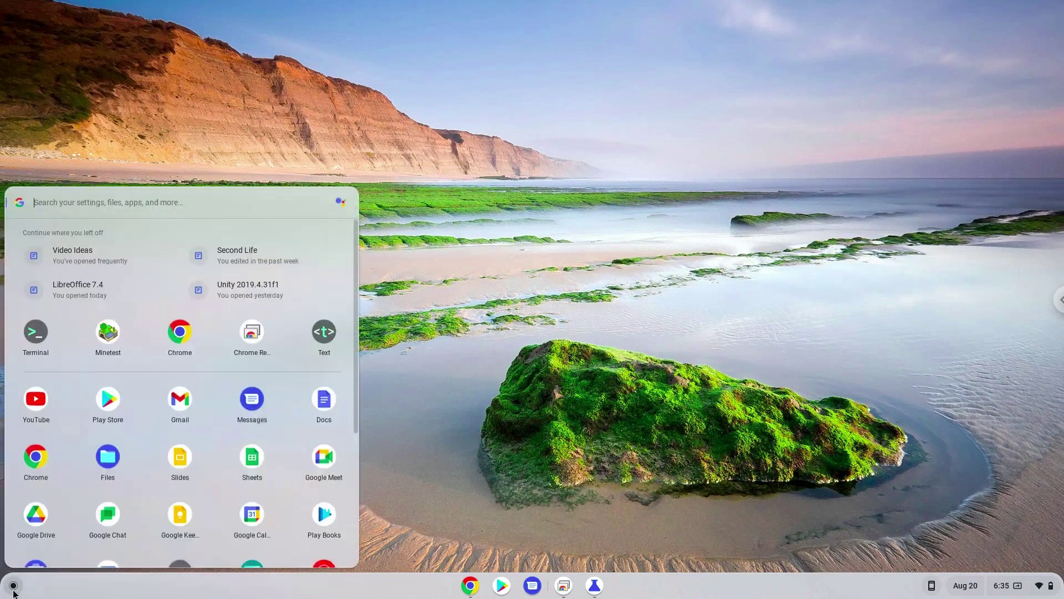